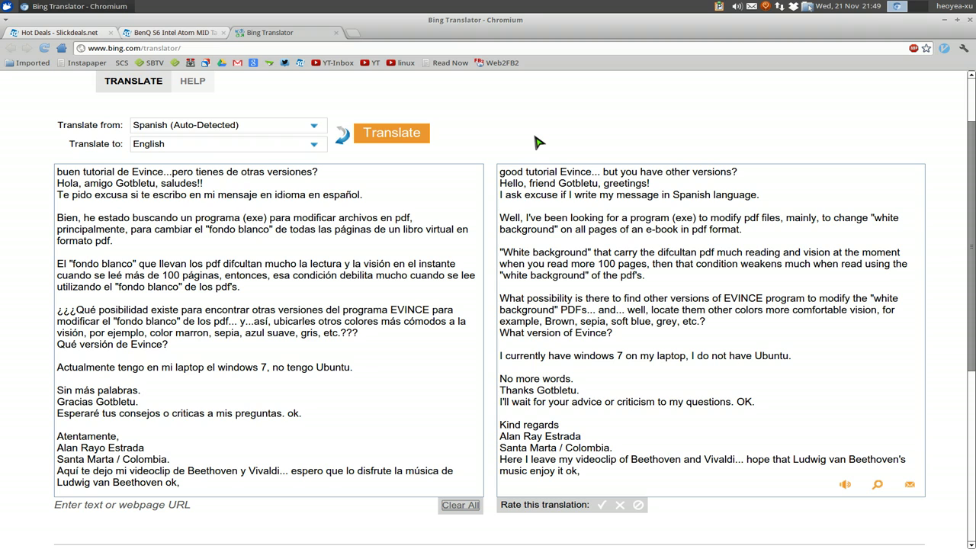
# - Minimize the Chromium window showing the translated message in Bing Translator
pyautogui.click(86, 7)
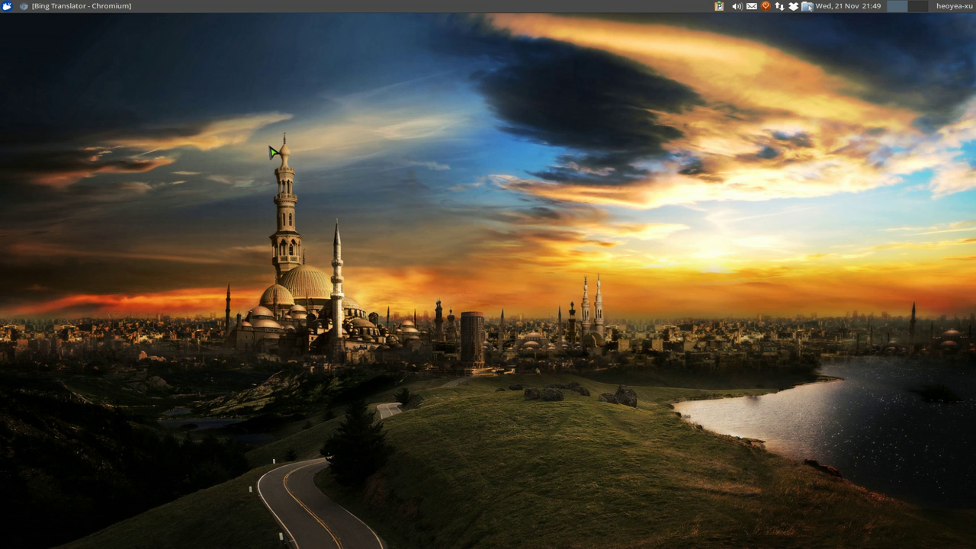
# - Use Kupfer to match 'down' and open the Downloads folder
pyautogui.hotkey('ctrl', 'space')
pyautogui.press('Down')
pyautogui.press('Down')
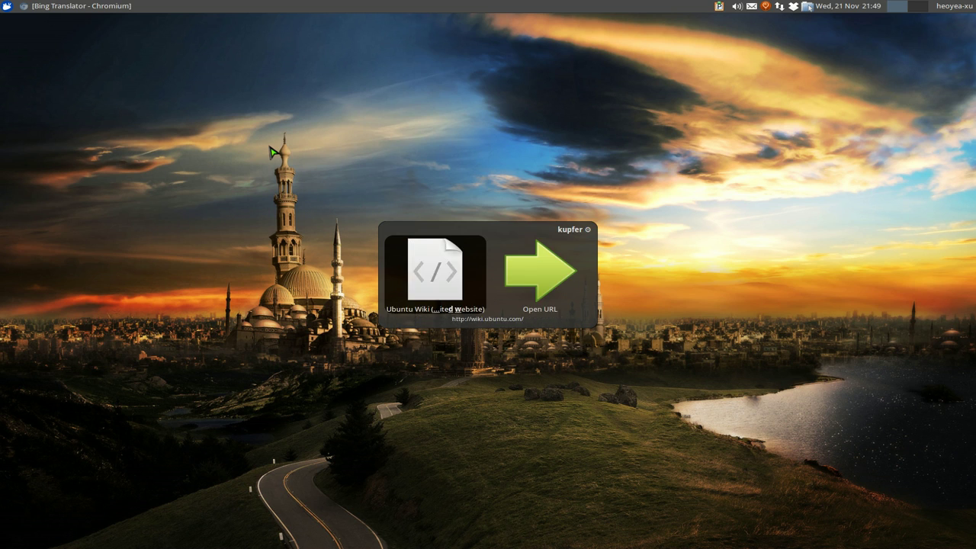
pyautogui.press('Down')
pyautogui.press('Escape')
pyautogui.write('down')
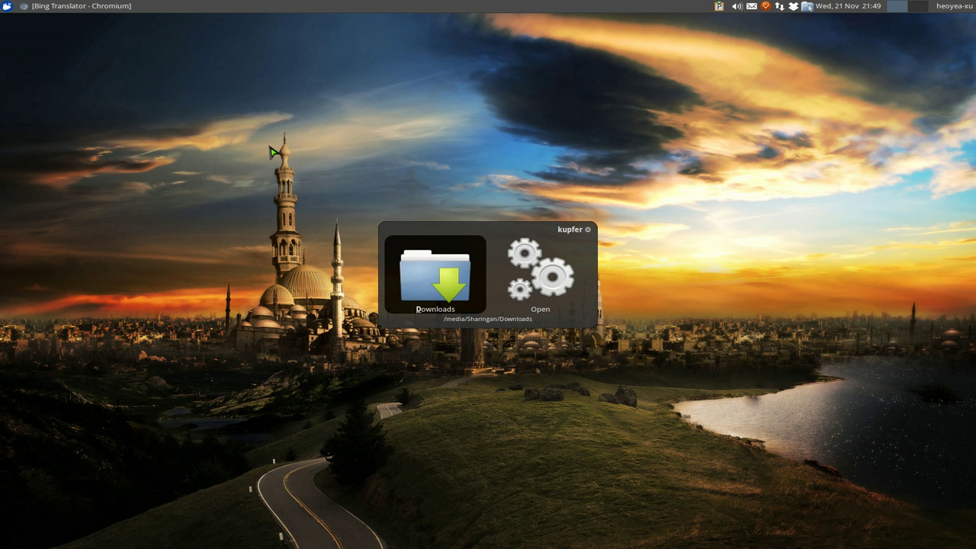
pyautogui.press('Return')
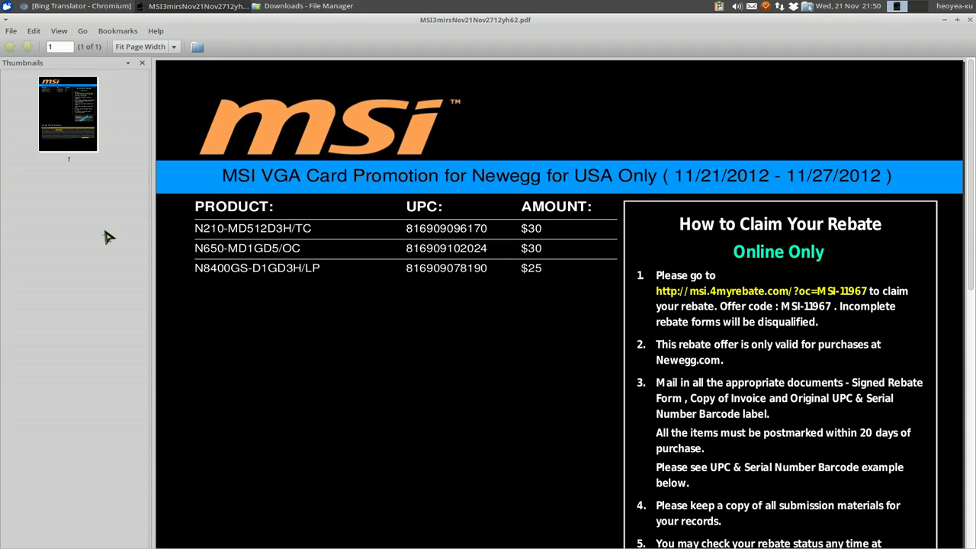
# - Switch Inverted Colors off, on, then off again, and close Document Viewer
pyautogui.click(39, 33)
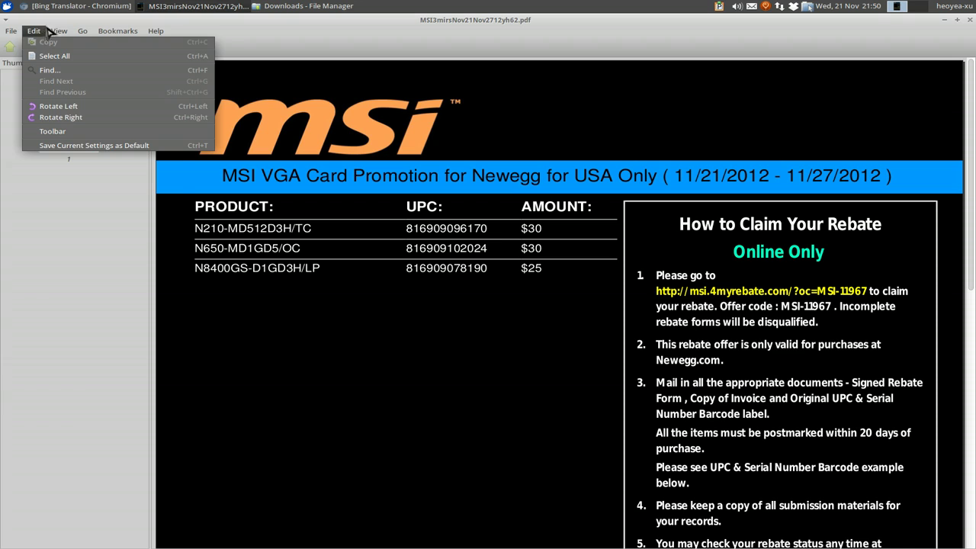
pyautogui.moveTo(59, 32)
pyautogui.click(80, 128)
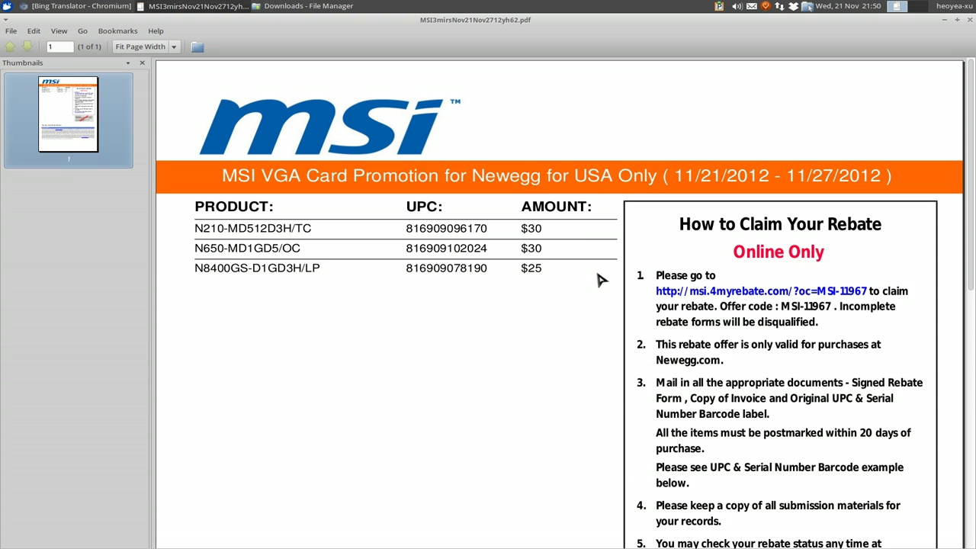
pyautogui.click(66, 33)
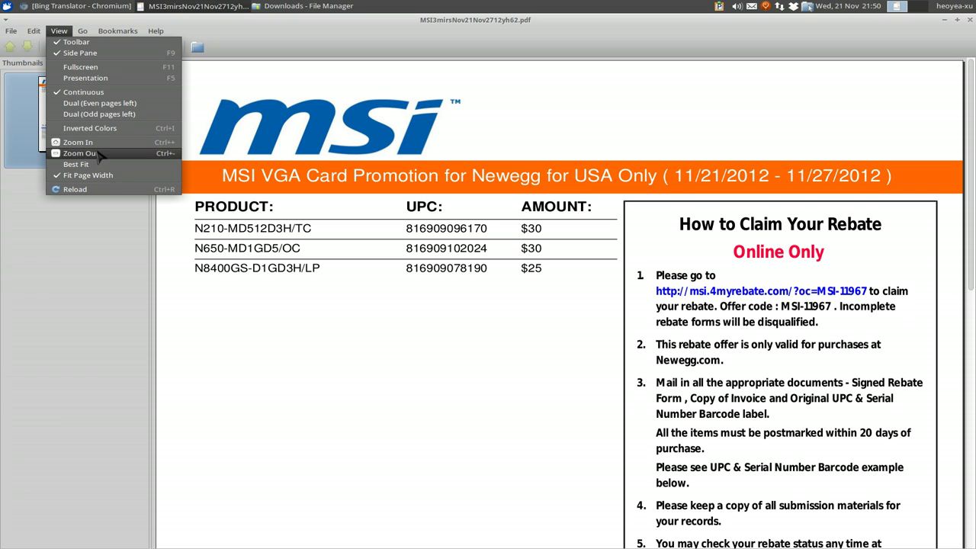
pyautogui.click(80, 128)
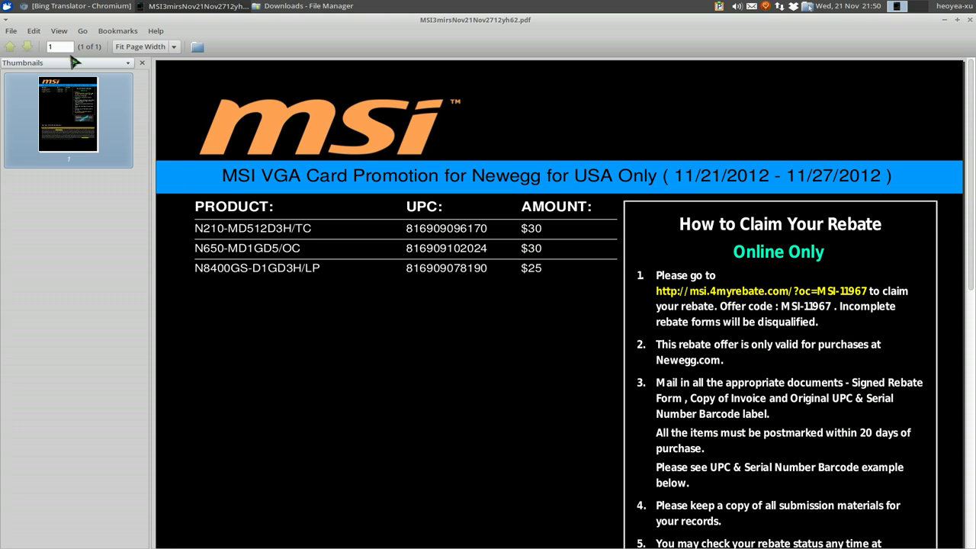
pyautogui.click(59, 31)
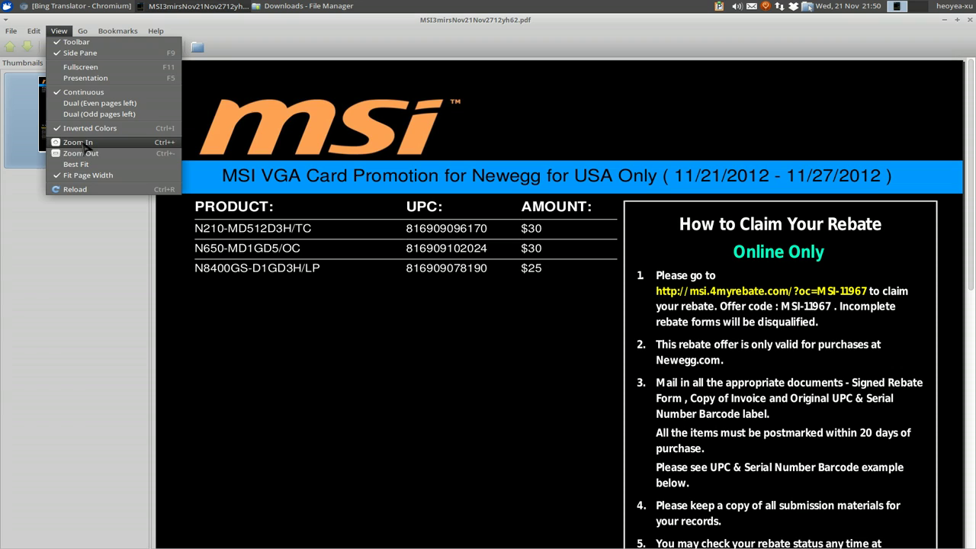
pyautogui.click(83, 128)
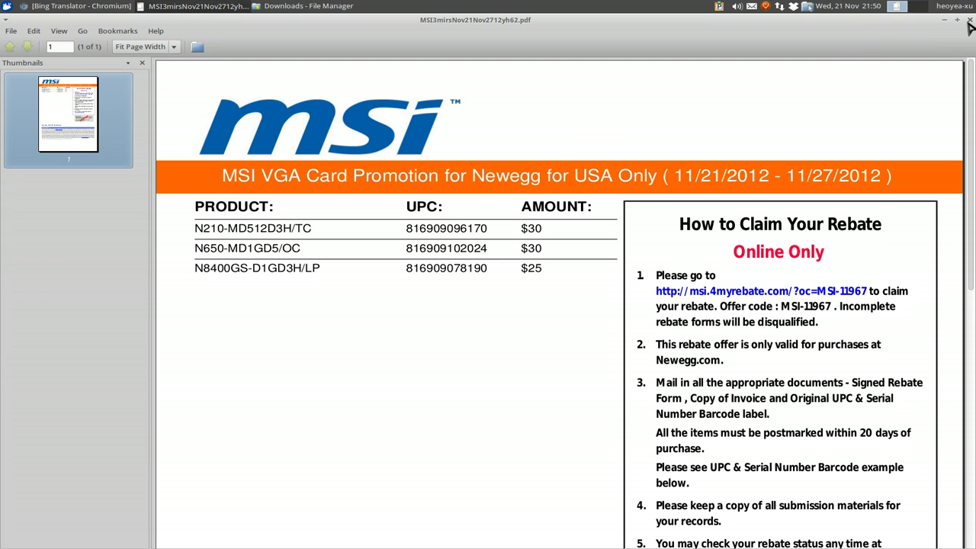
pyautogui.click(970, 21)
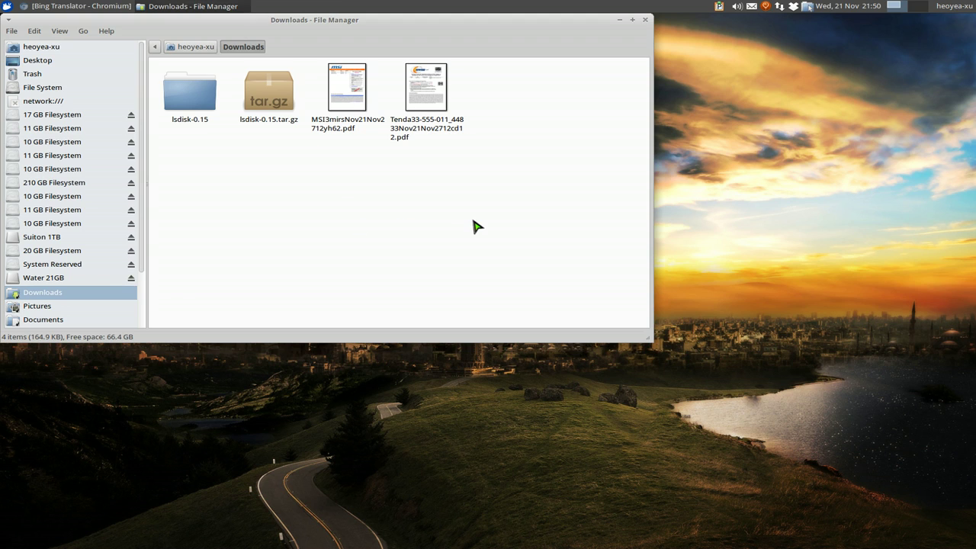
# - Show the Open With application list for the MSI promotion PDF
pyautogui.rightClick(340, 131)
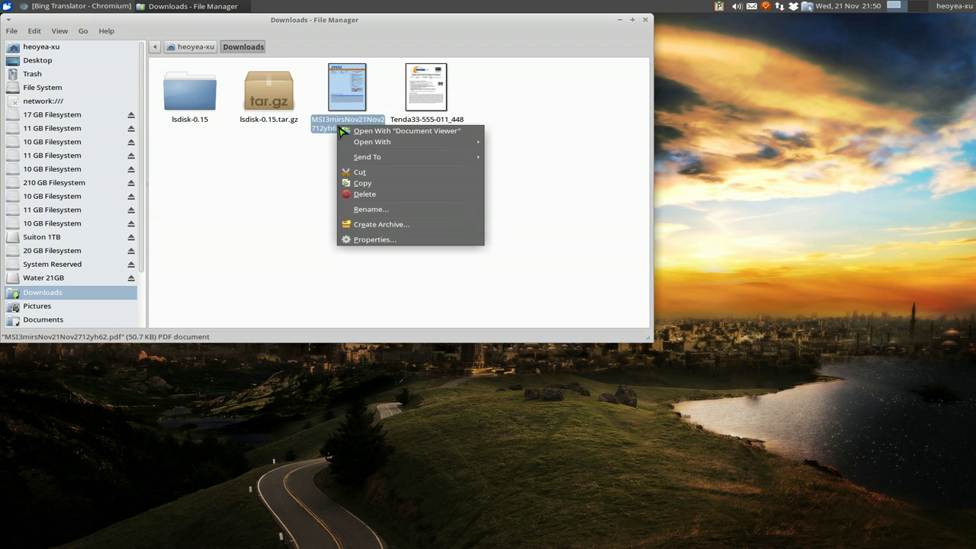
pyautogui.moveTo(374, 143)
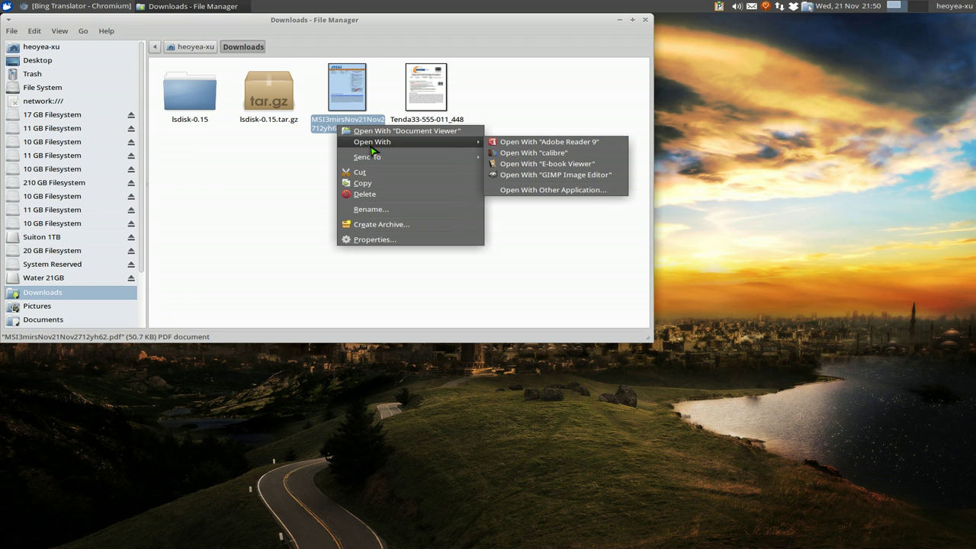
# - Open the MSI PDF in Adobe Reader 9 and scroll through it
pyautogui.click(543, 146)
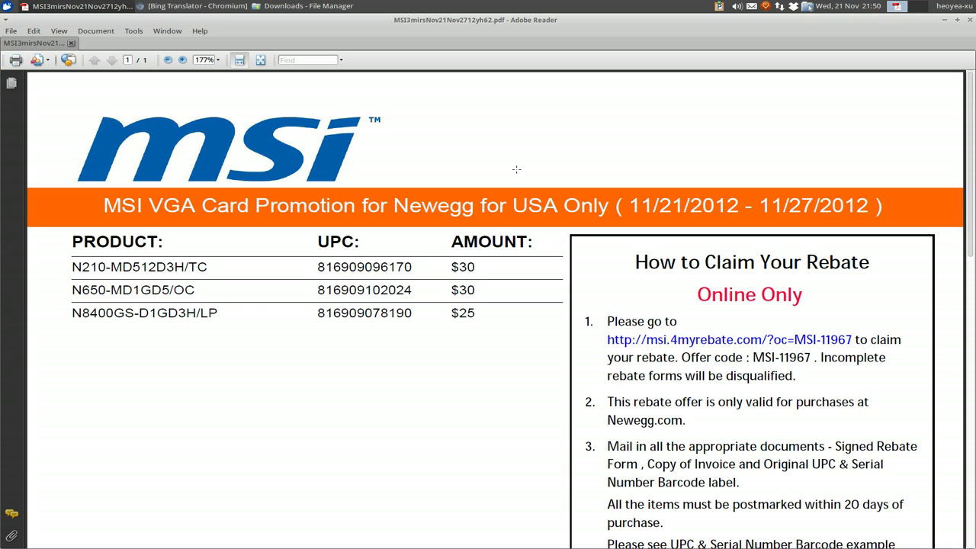
pyautogui.scroll(-3, 477, 266)
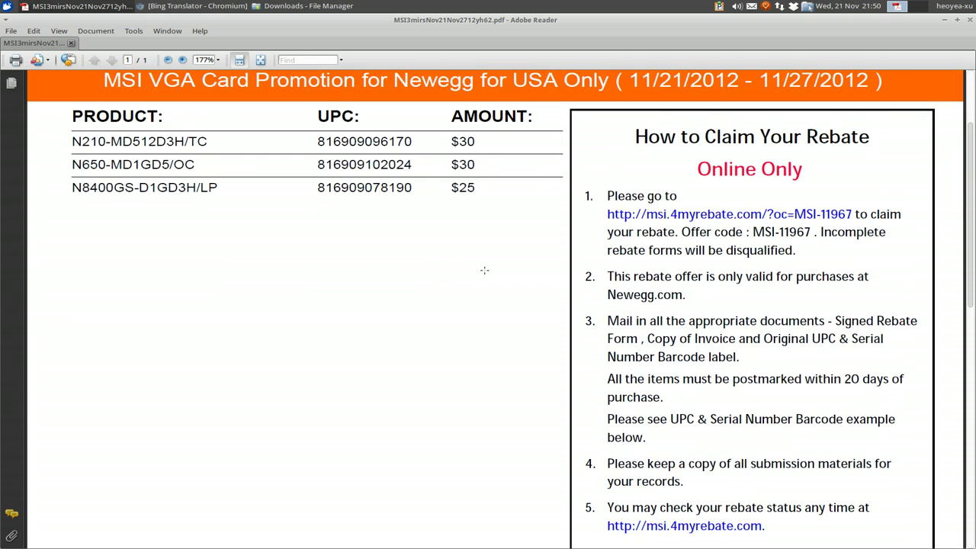
pyautogui.scroll(-2, 484, 270)
pyautogui.scroll(5, 483, 271)
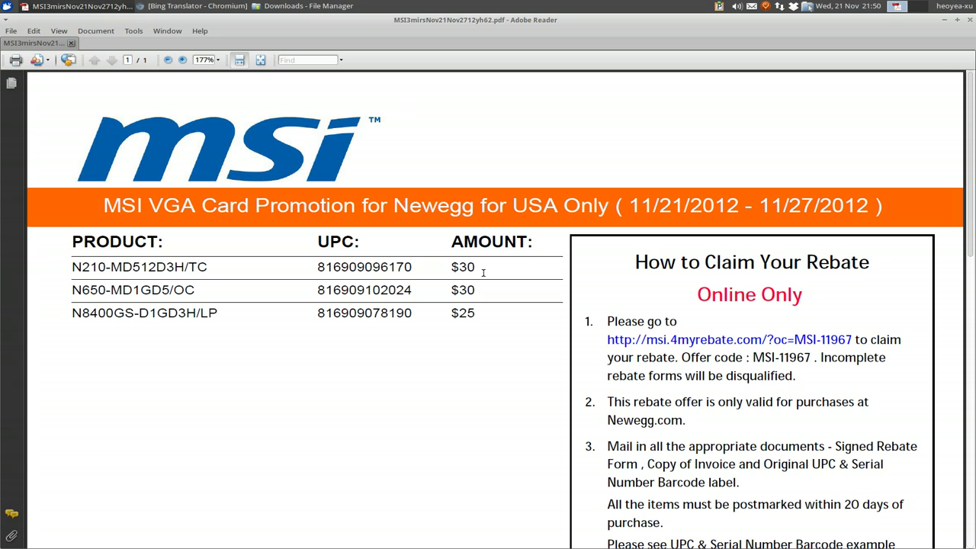
# - In Accessibility preferences, enable replacing document colours with a blue page background
pyautogui.click(34, 32)
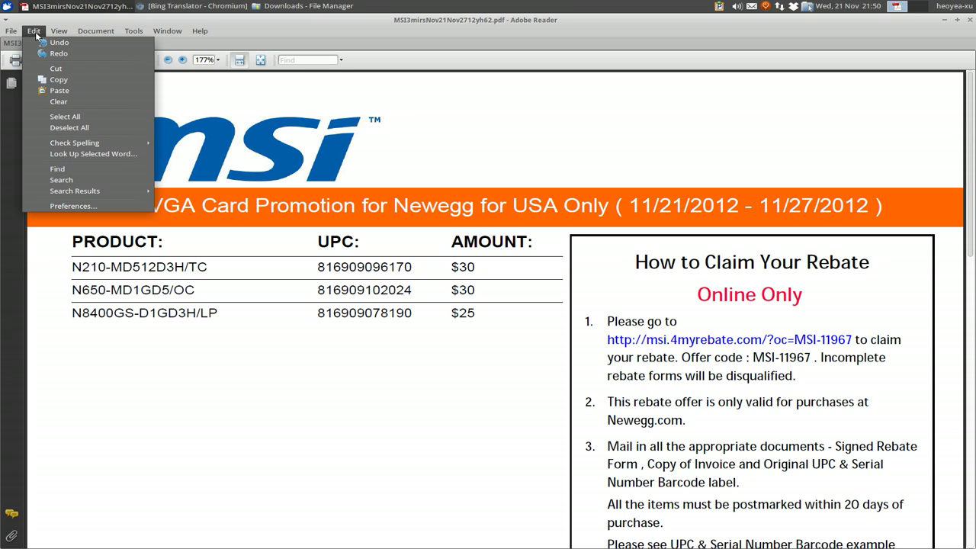
pyautogui.click(73, 206)
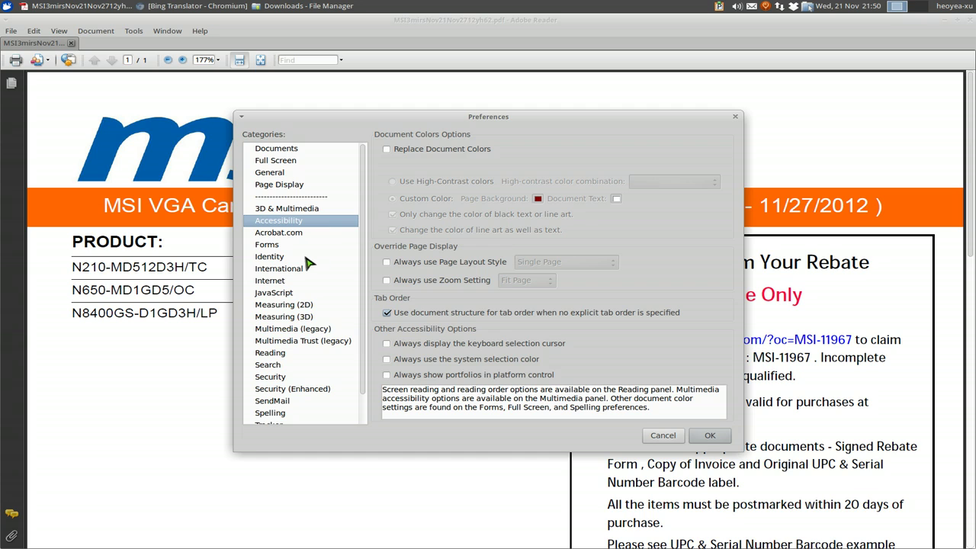
pyautogui.click(290, 232)
pyautogui.click(288, 221)
pyautogui.click(387, 151)
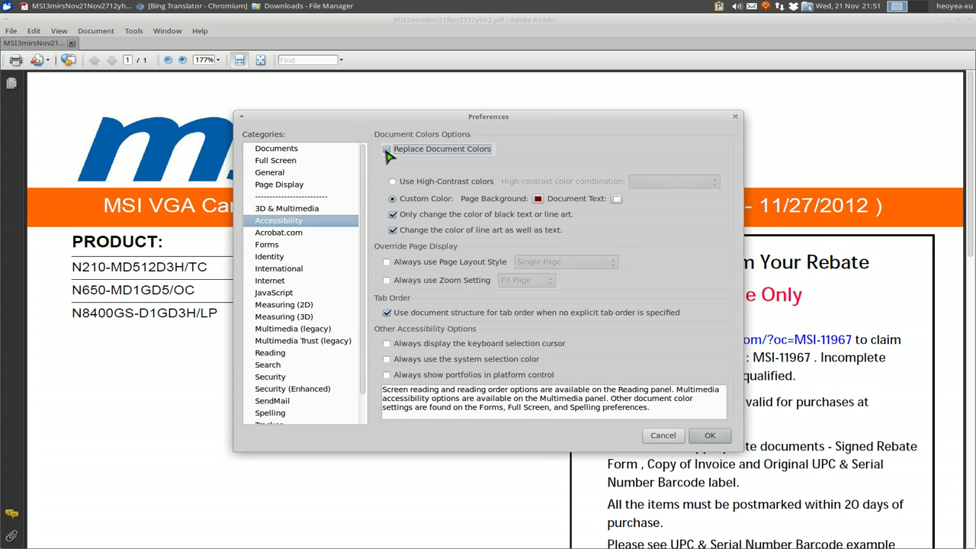
pyautogui.click(538, 199)
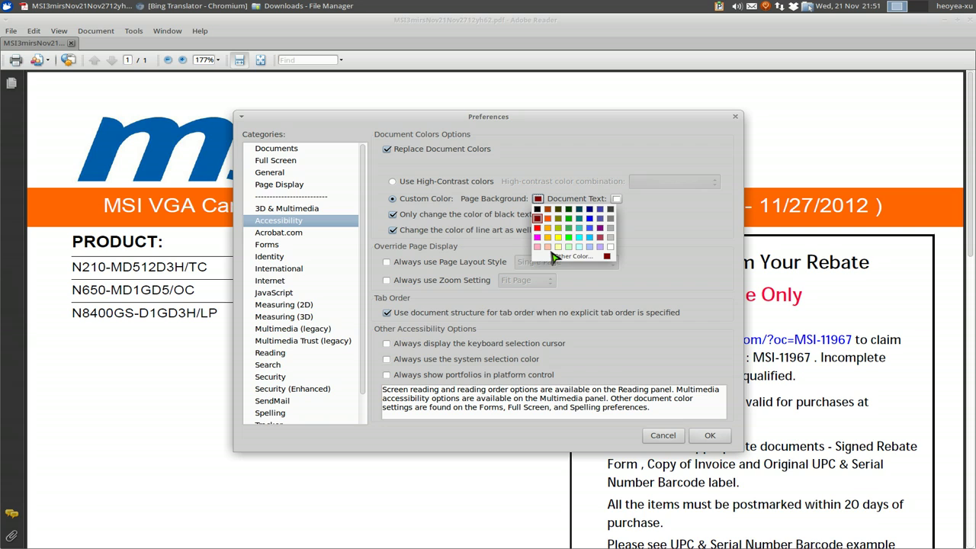
pyautogui.click(589, 221)
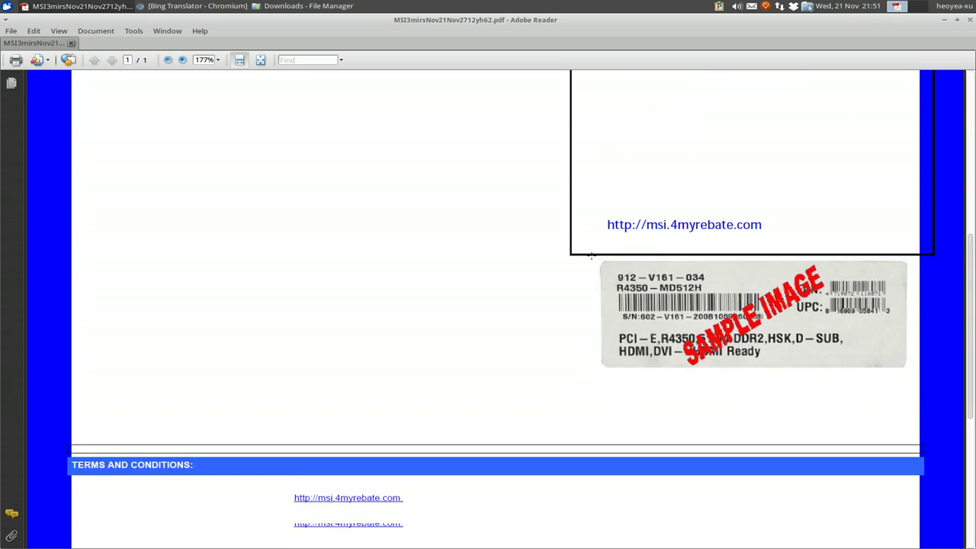
pyautogui.scroll(-8, 591, 257)
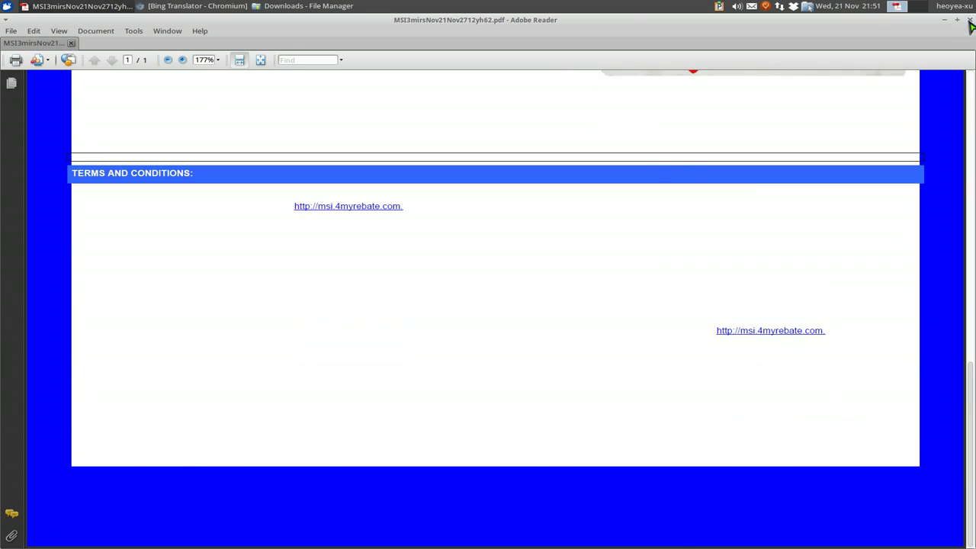
# - Close Adobe Reader and open the Tenda PDF through Open With
pyautogui.click(969, 21)
pyautogui.rightClick(420, 122)
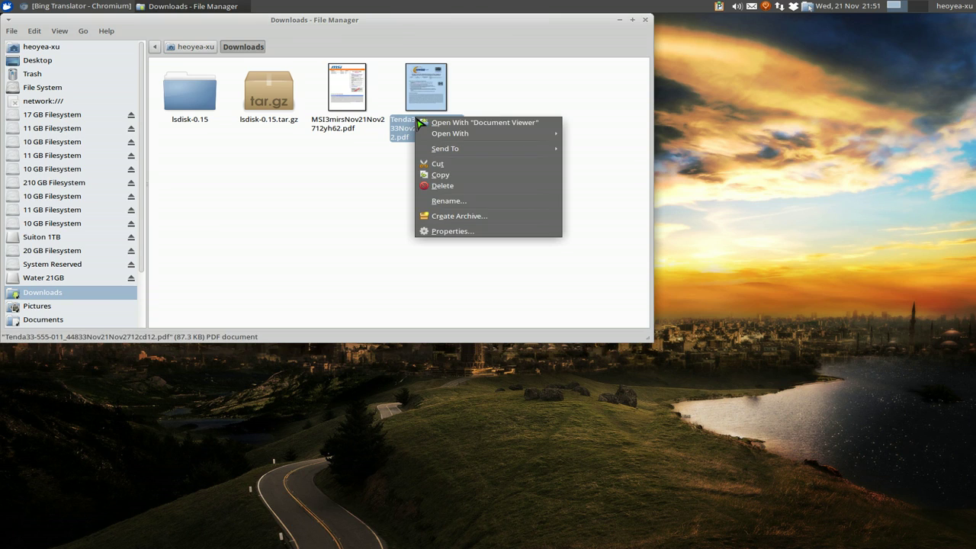
pyautogui.moveTo(448, 136)
pyautogui.click(596, 144)
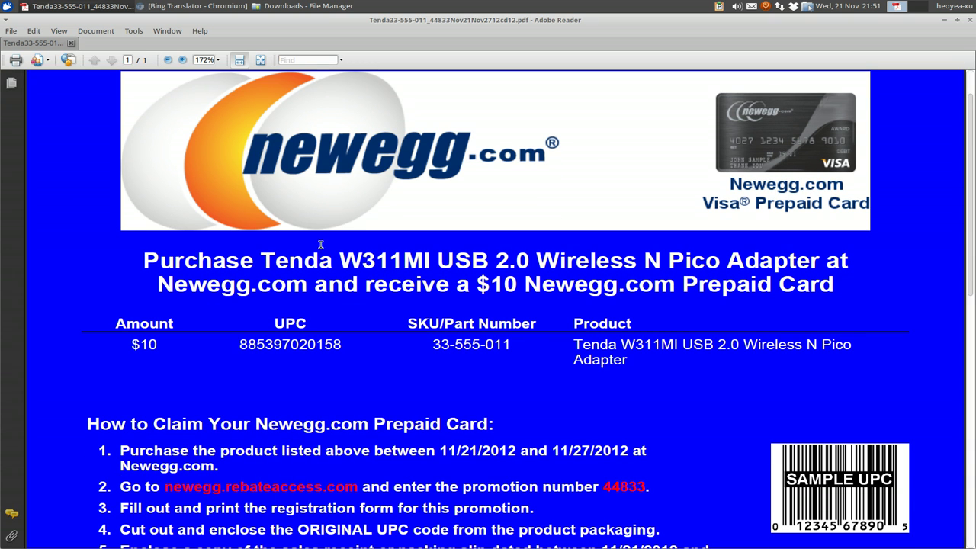
# - Set the Accessibility page background colour to dark red and apply it
pyautogui.click(34, 30)
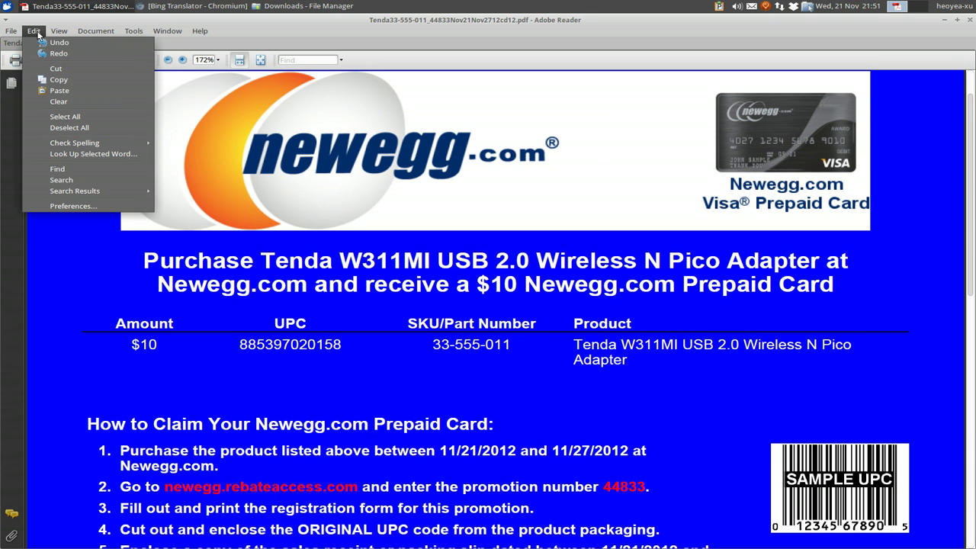
pyautogui.click(73, 207)
pyautogui.click(537, 198)
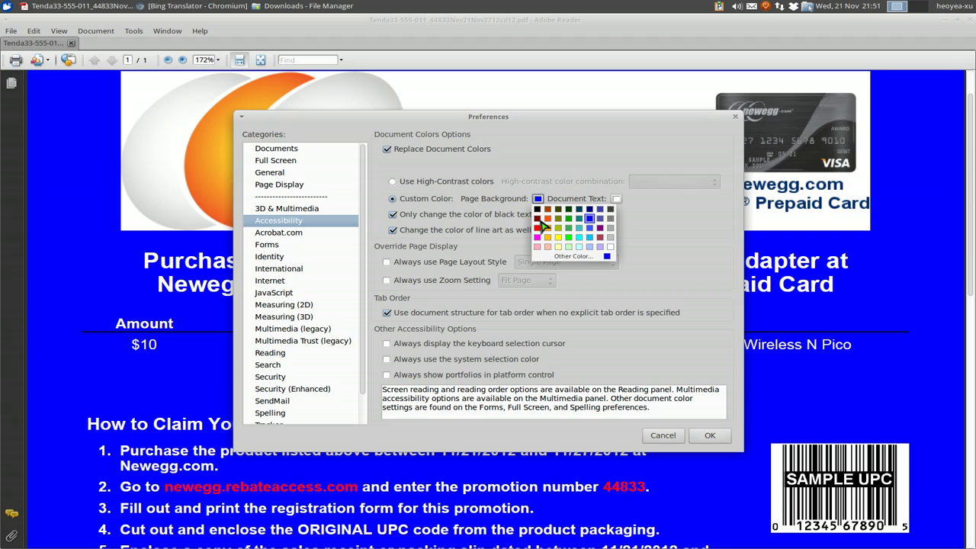
pyautogui.click(590, 218)
pyautogui.click(705, 436)
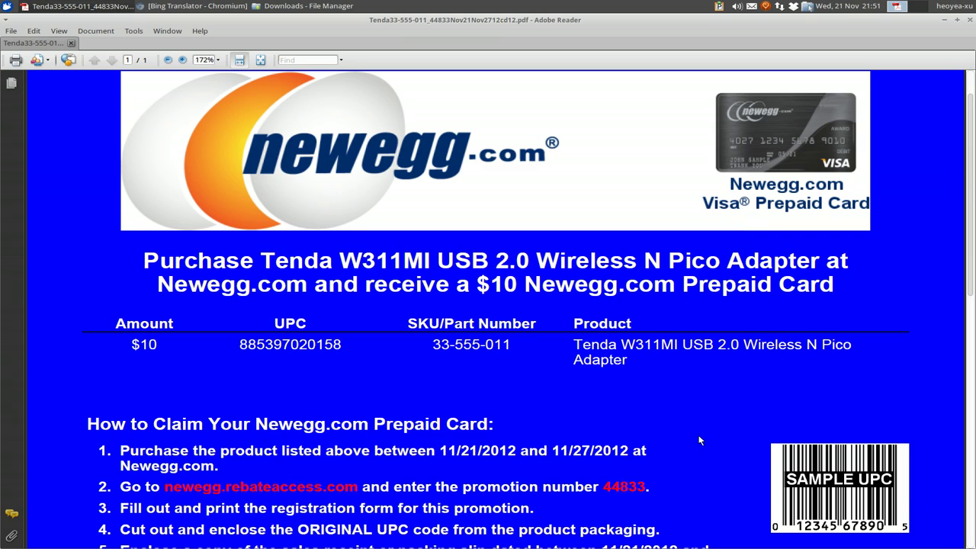
pyautogui.scroll(-5, 675, 380)
pyautogui.scroll(5, 674, 377)
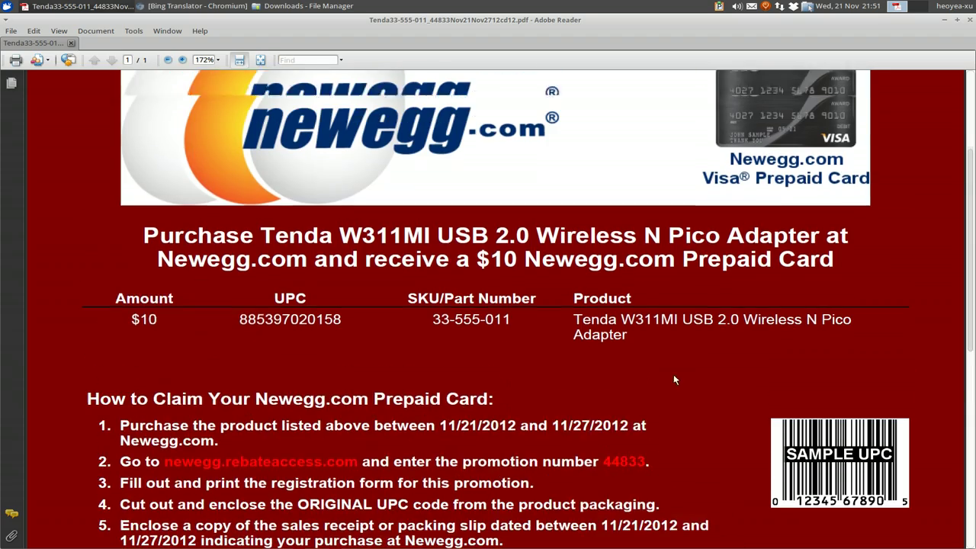
# - Set the document text colour to black and apply the preferences
pyautogui.click(34, 31)
pyautogui.click(95, 213)
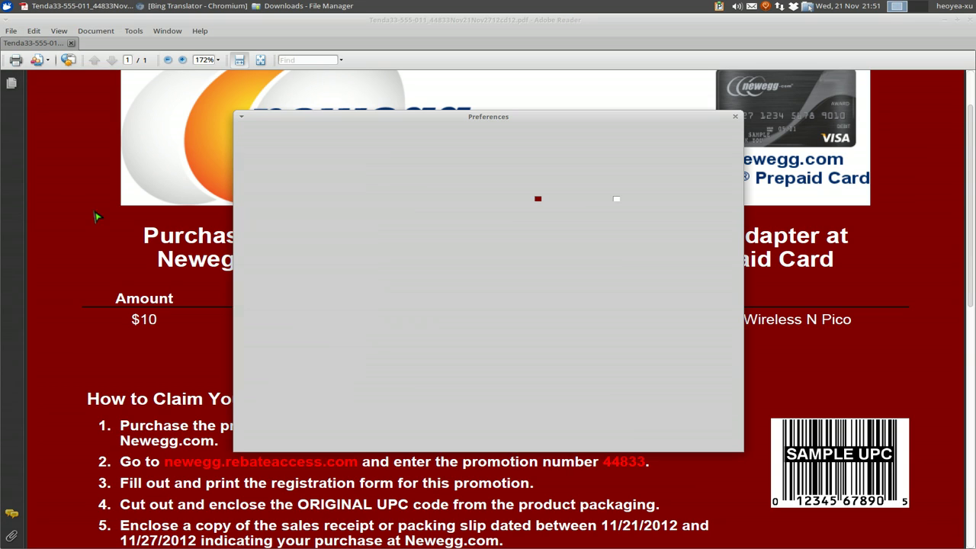
pyautogui.click(617, 199)
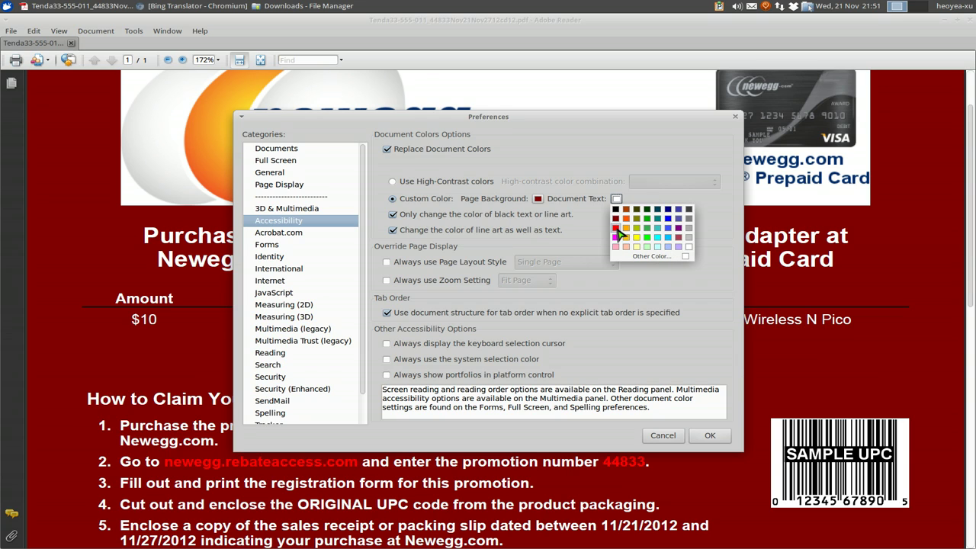
pyautogui.click(616, 219)
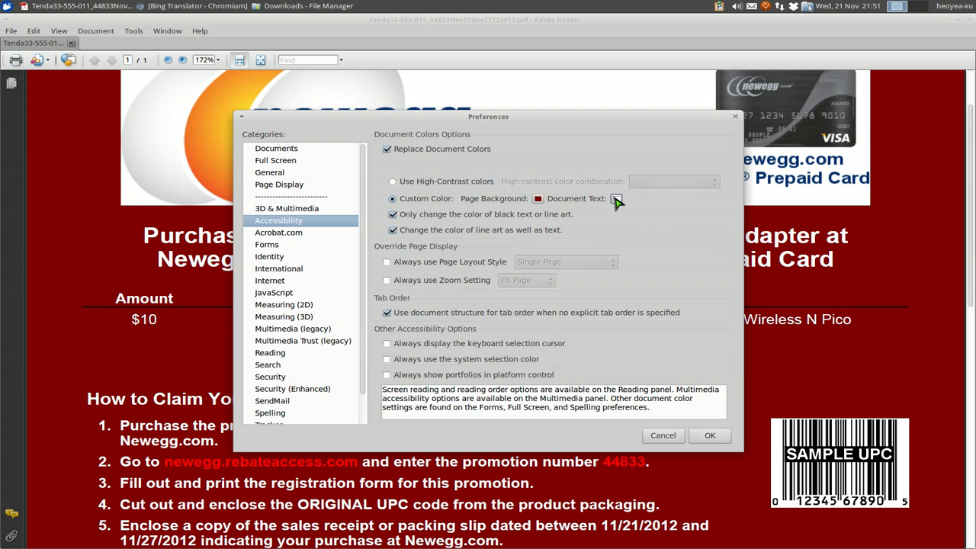
pyautogui.click(616, 199)
pyautogui.click(622, 216)
pyautogui.click(702, 436)
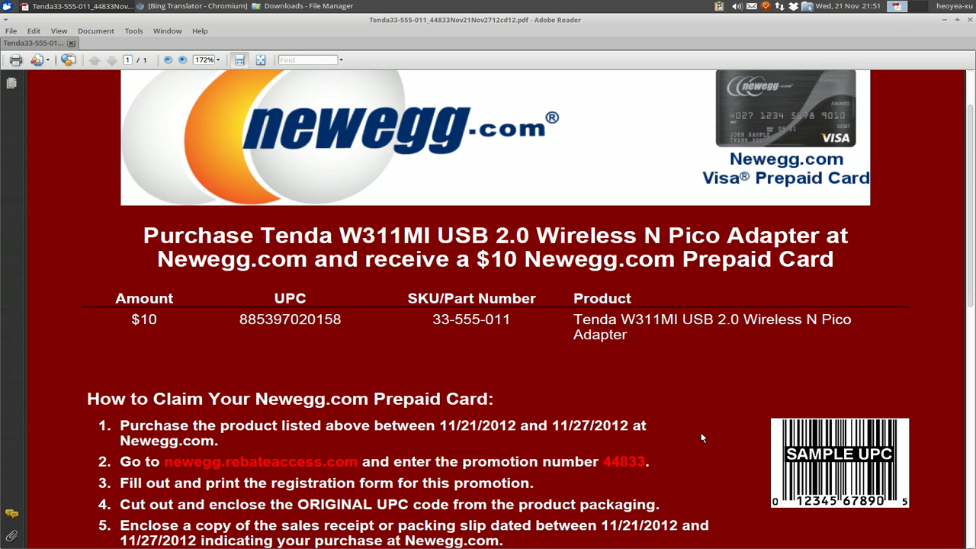
# - Review the recoloured Tenda PDF, then close Adobe Reader and deselect the file
pyautogui.scroll(-3, 698, 412)
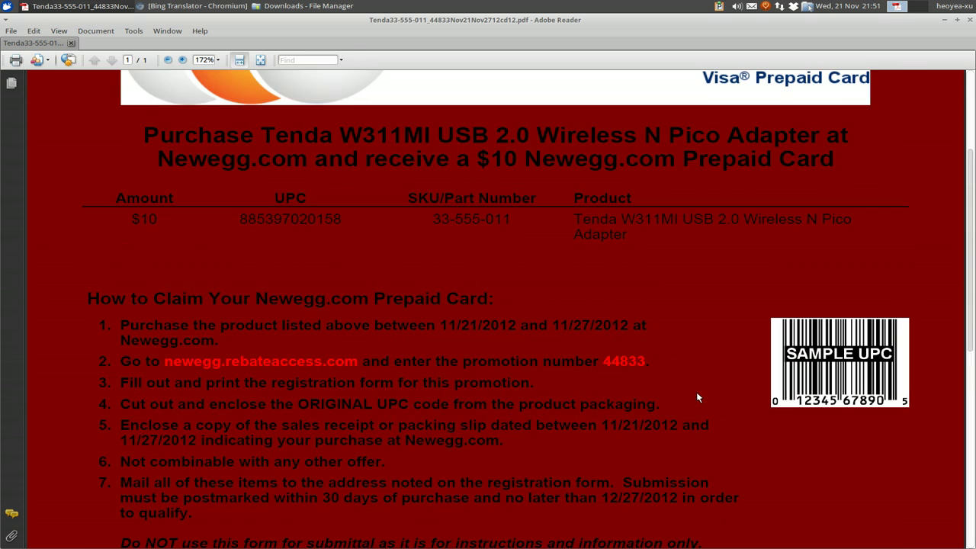
pyautogui.scroll(3, 698, 398)
pyautogui.scroll(2, 667, 278)
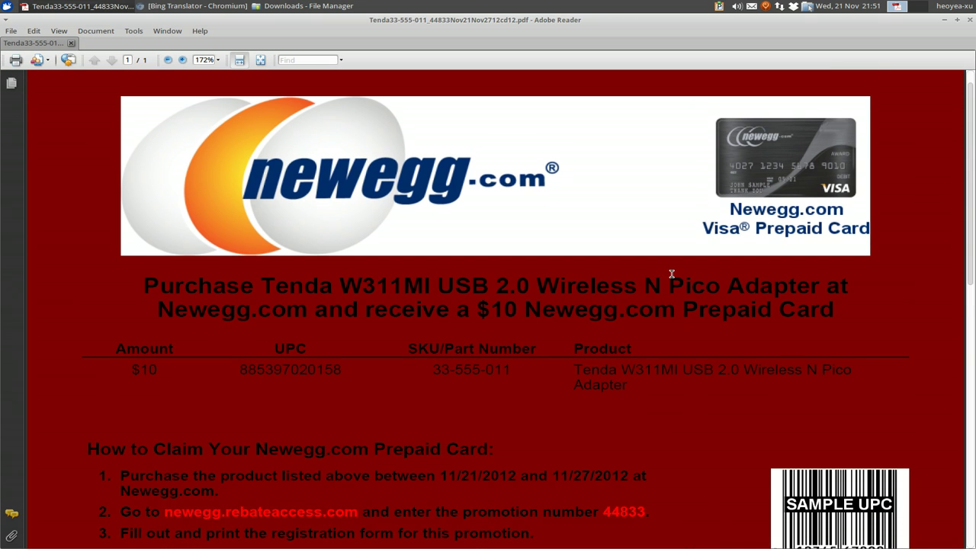
pyautogui.scroll(-2, 666, 279)
pyautogui.scroll(-2, 667, 279)
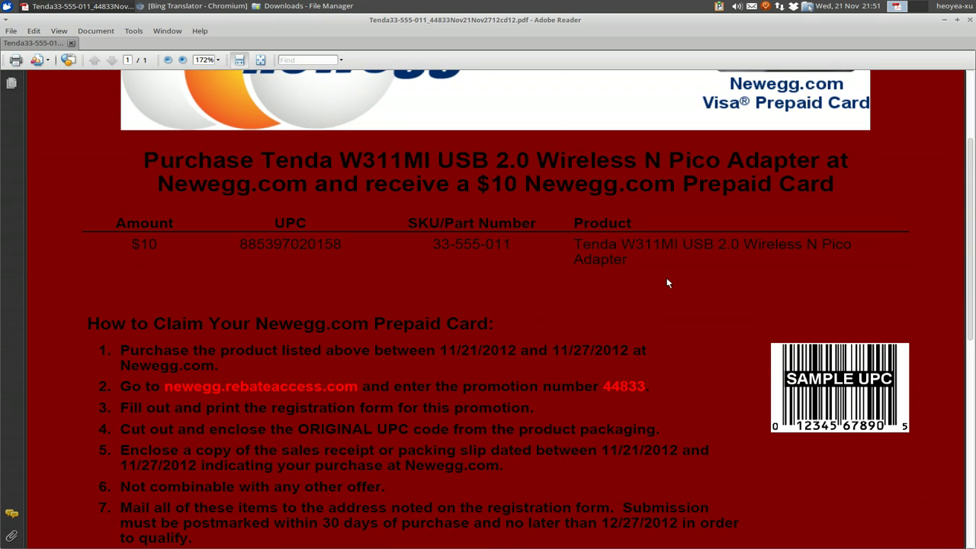
pyautogui.scroll(-4, 667, 278)
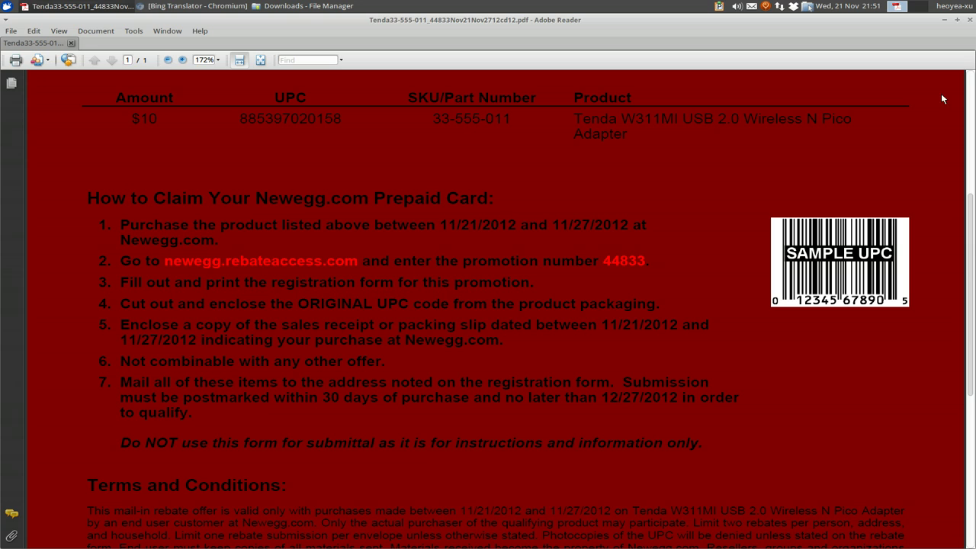
pyautogui.click(970, 20)
pyautogui.click(569, 234)
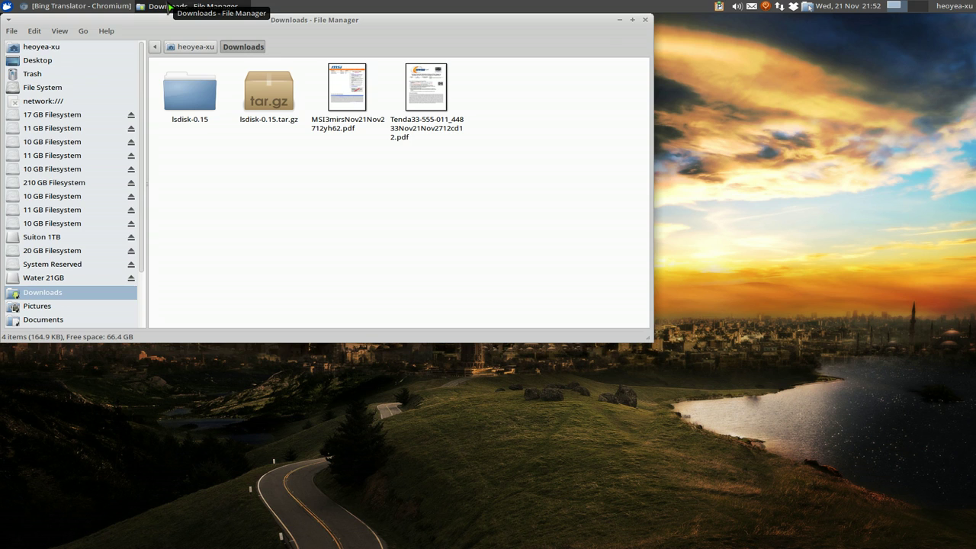
# - Minimise the file manager and launch Update Manager from the System menu
pyautogui.click(167, 6)
pyautogui.click(6, 6)
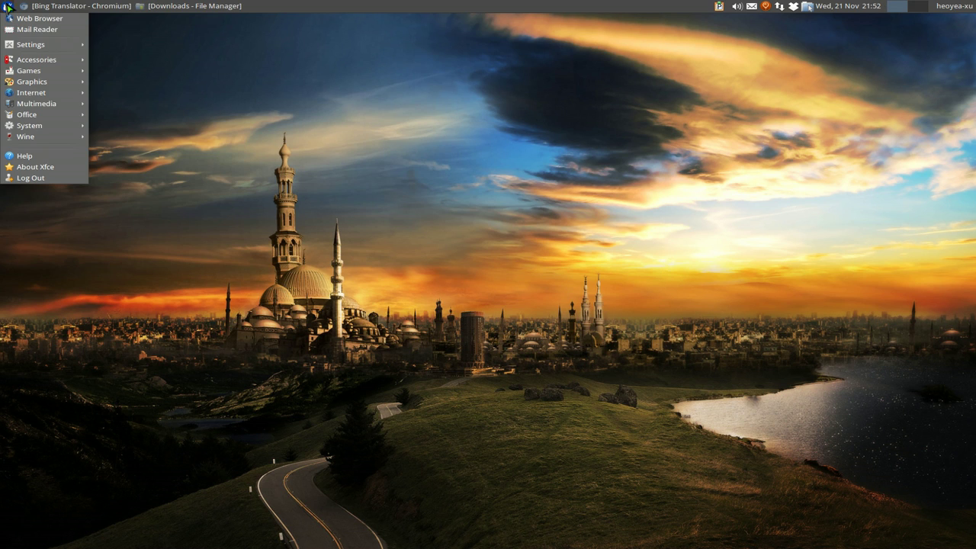
pyautogui.moveTo(37, 126)
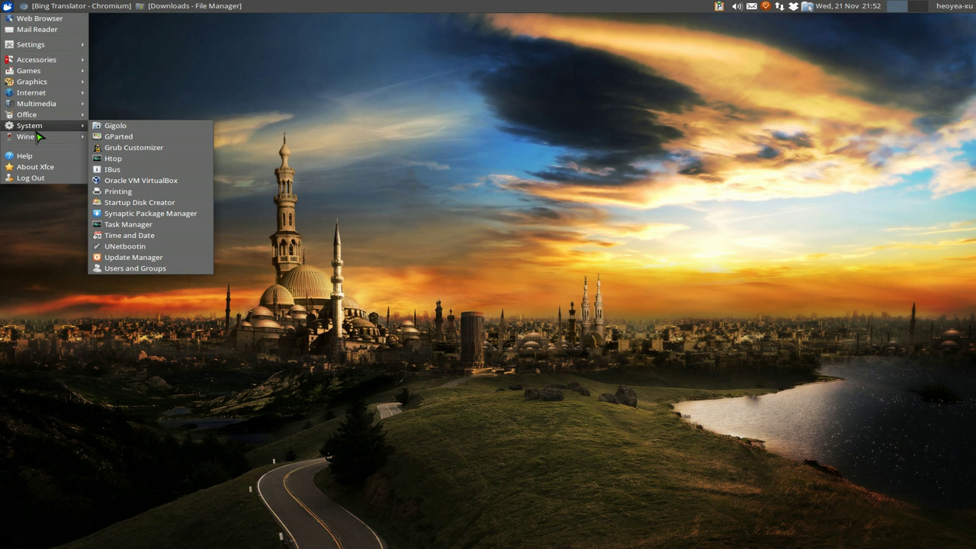
pyautogui.click(134, 259)
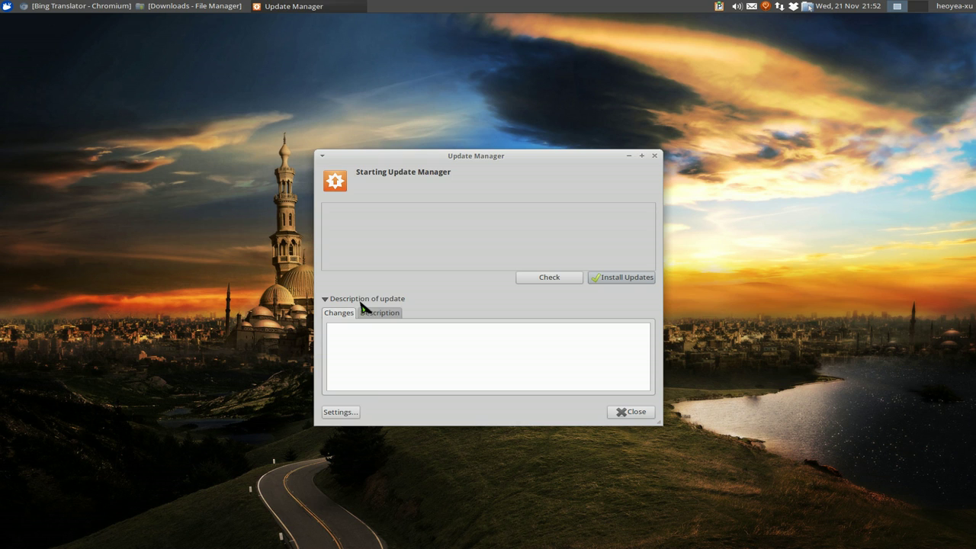
# - Authenticate into Software Sources, browse its Ubuntu and third-party tabs, then close both windows
pyautogui.click(348, 415)
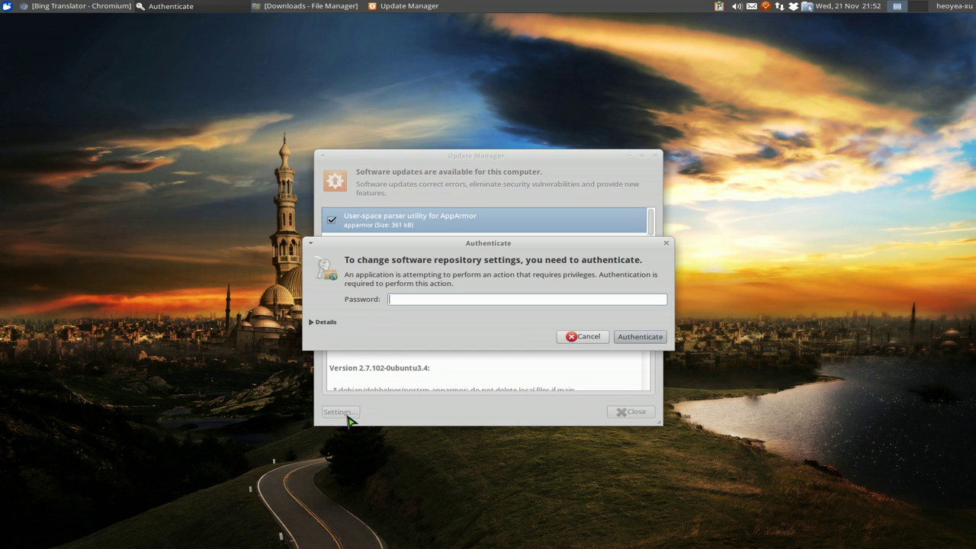
pyautogui.write('••••••••')
pyautogui.press('Return')
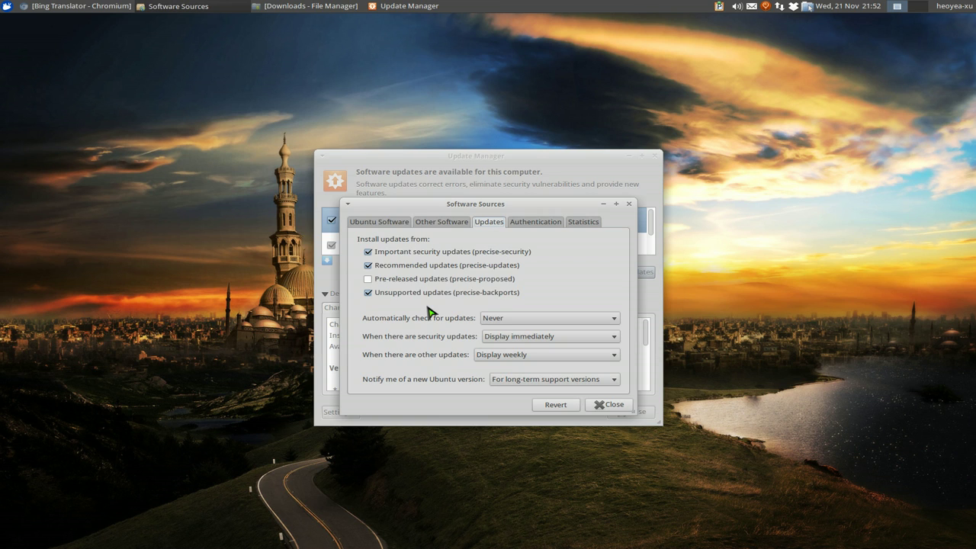
pyautogui.click(446, 228)
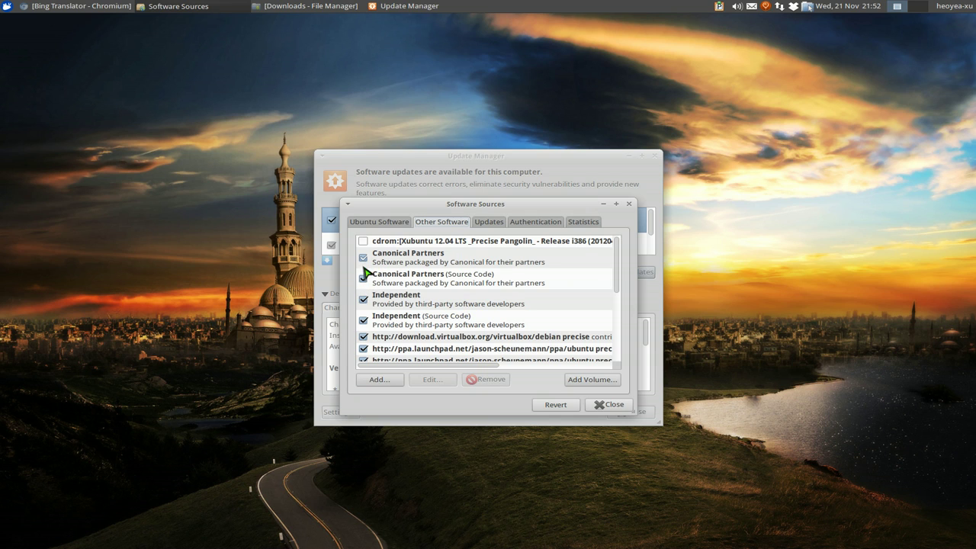
pyautogui.click(383, 223)
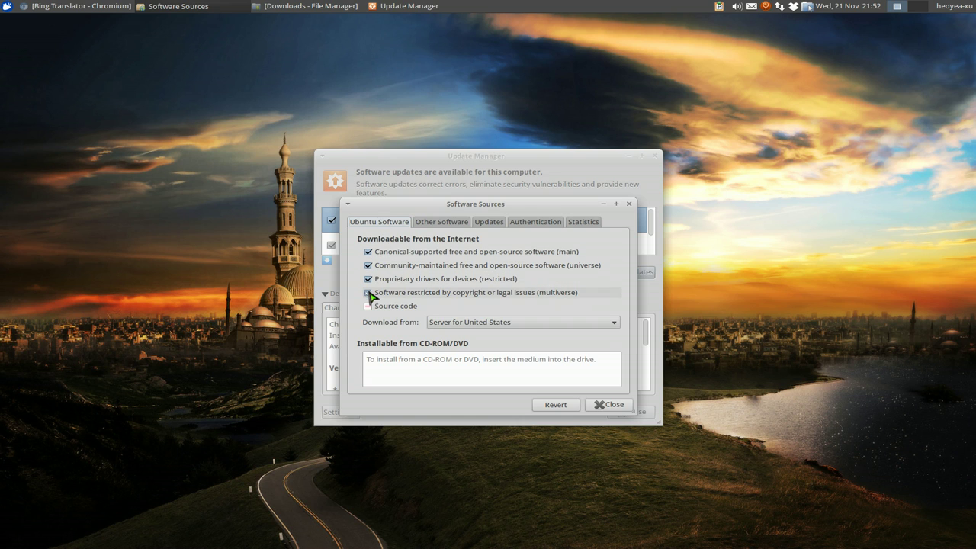
pyautogui.click(462, 223)
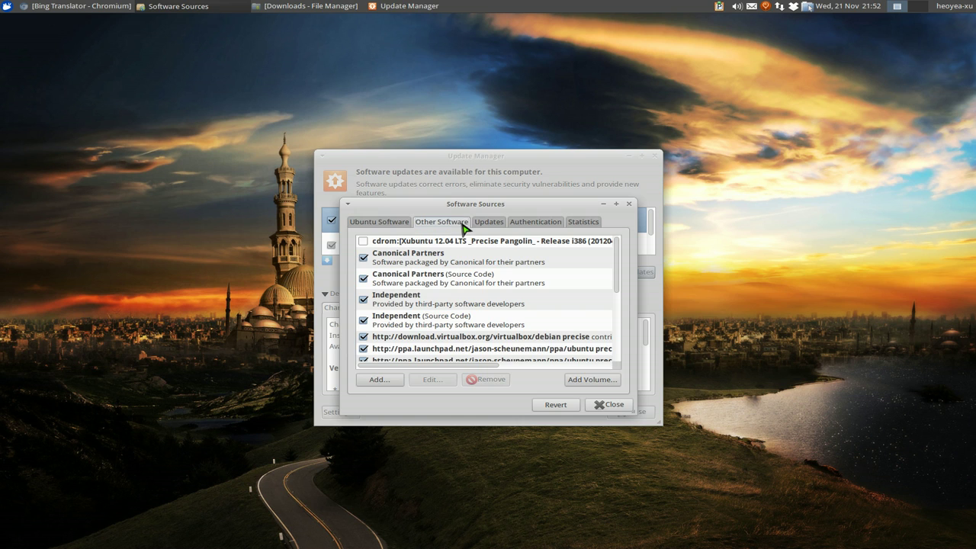
pyautogui.scroll(-1, 454, 313)
pyautogui.scroll(1, 454, 311)
pyautogui.click(600, 405)
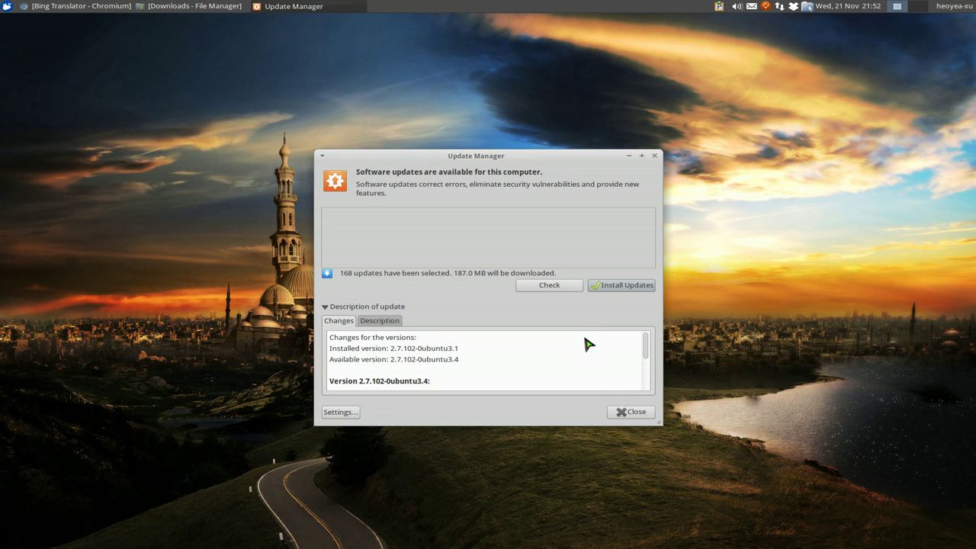
pyautogui.click(630, 415)
# - In Screen window 3, enter 'sudo apt-get install acroread', then hide the drop-down terminal
pyautogui.press('F12')
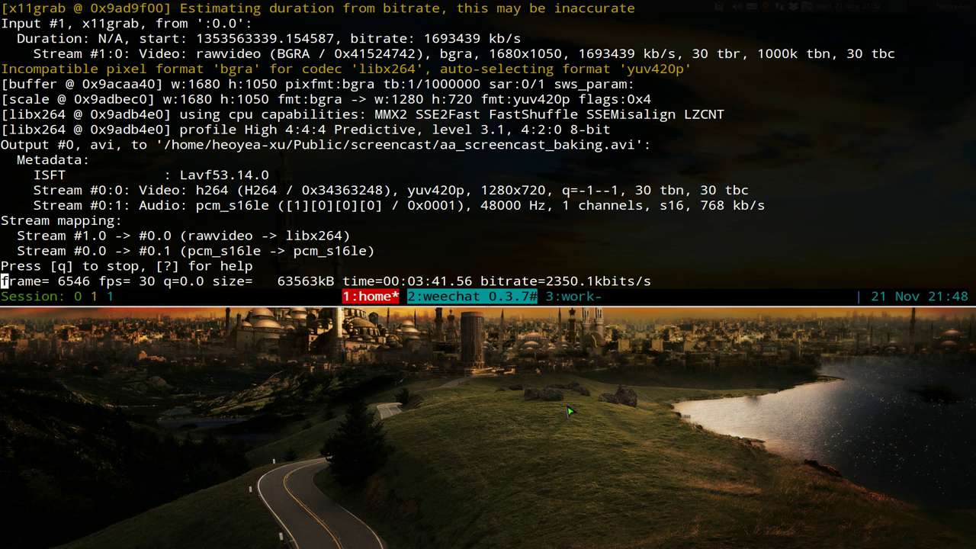
pyautogui.hotkey('ctrl', 'b')
pyautogui.press('3')
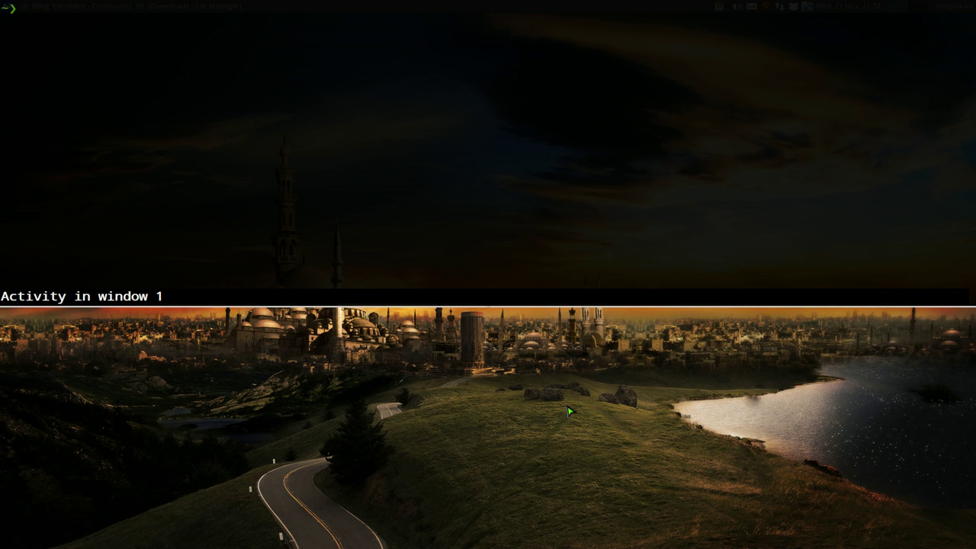
pyautogui.write('sudo apt-')
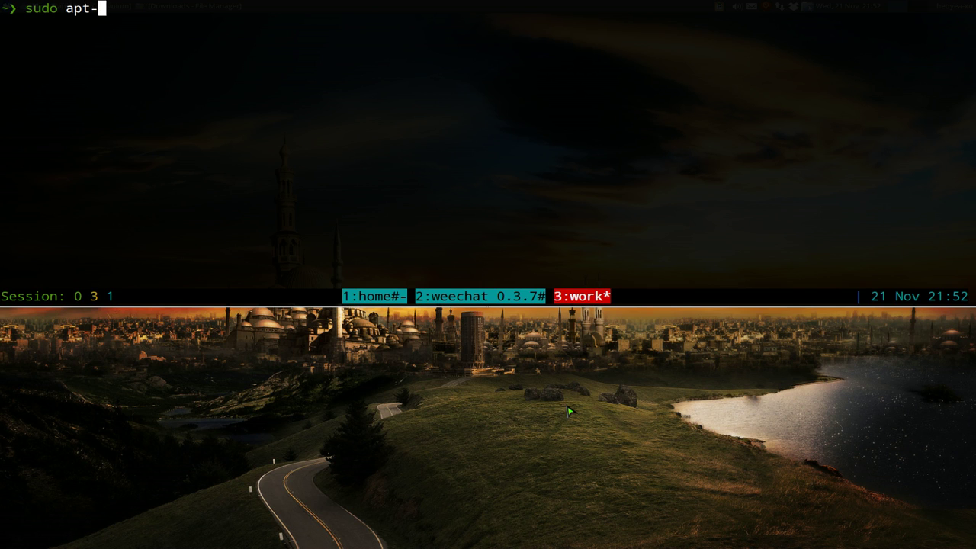
pyautogui.write('get install ')
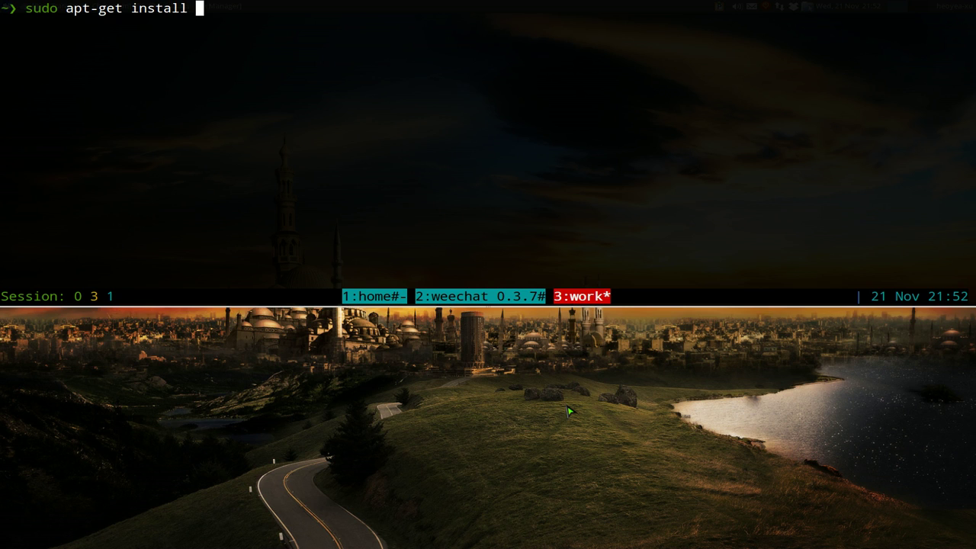
pyautogui.write('acro')
pyautogui.press('Tab')
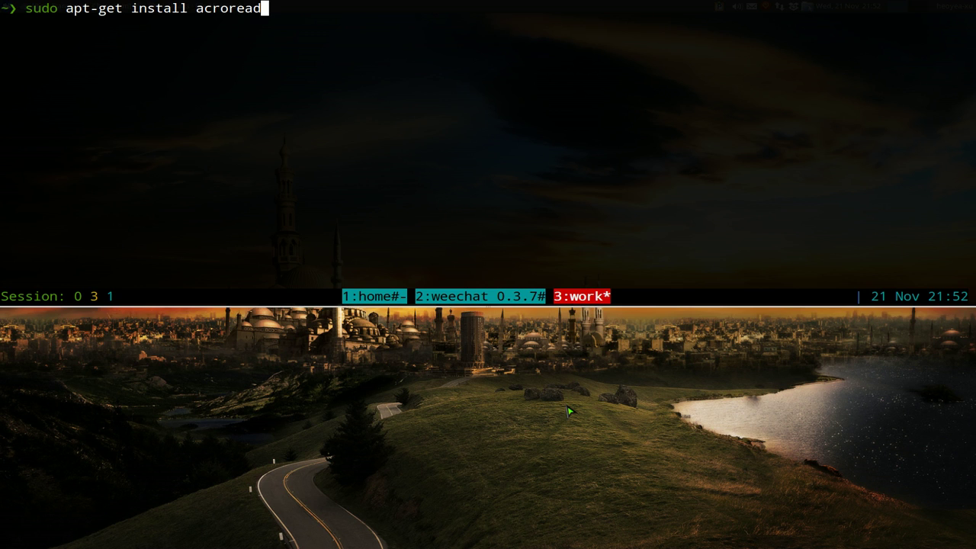
pyautogui.press('F12')
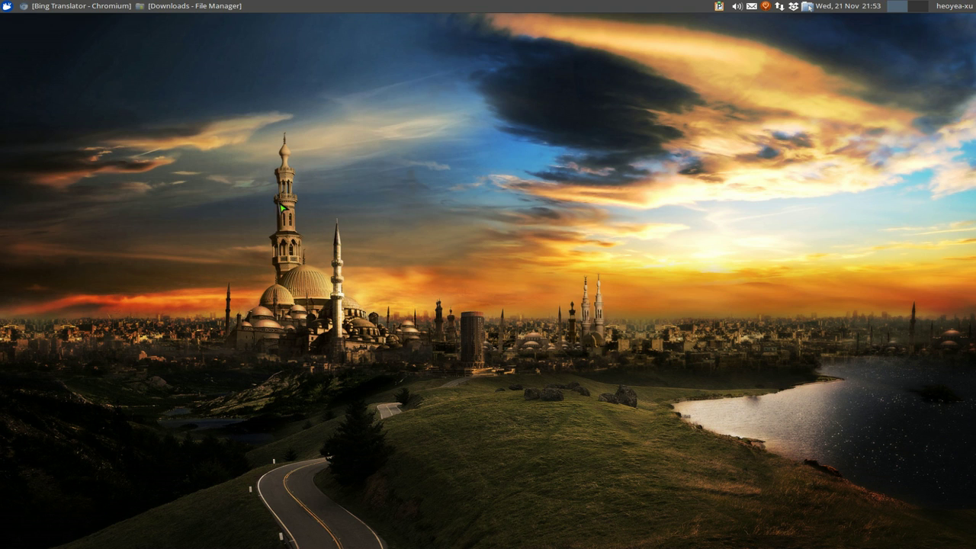
# - Set Adobe Reader 9 as the Open With application in the MSI PDF's Properties
pyautogui.click(166, 8)
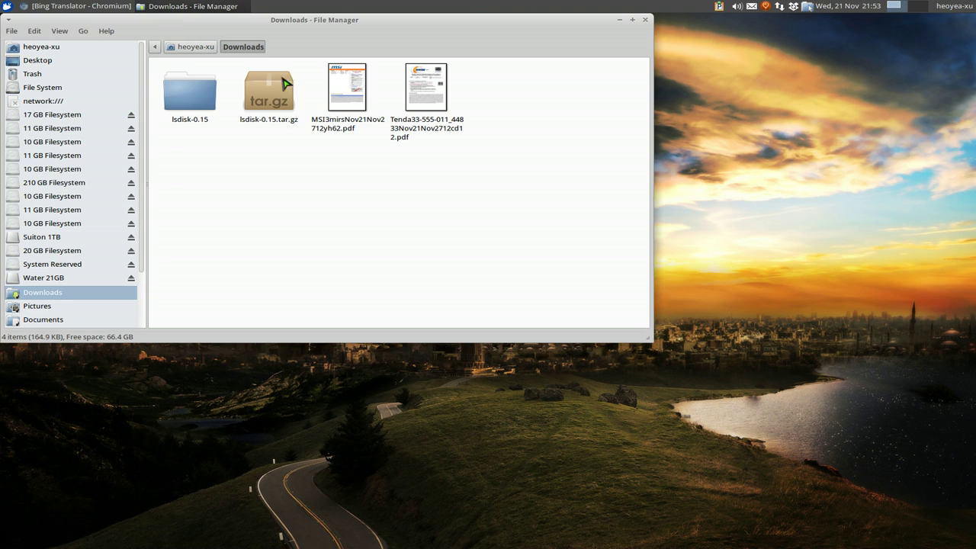
pyautogui.rightClick(362, 125)
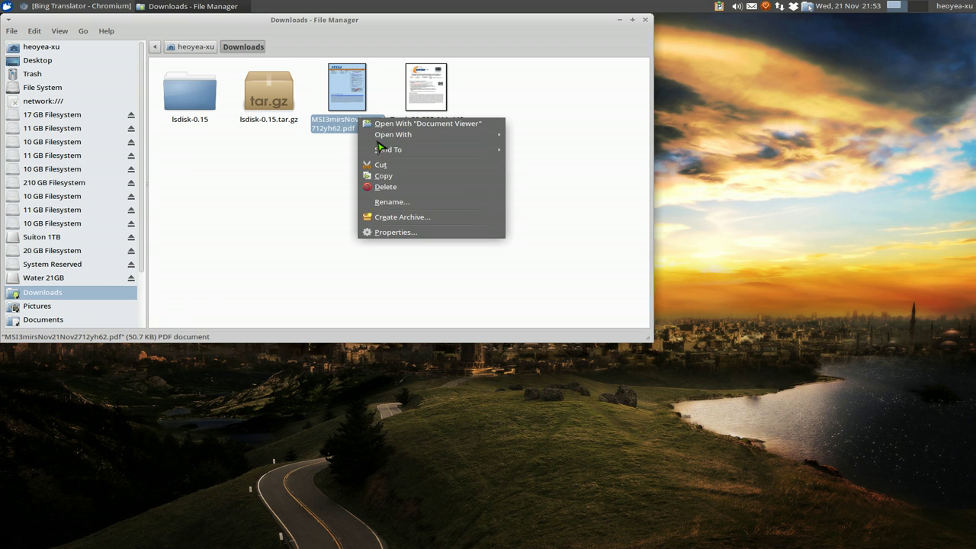
pyautogui.moveTo(380, 142)
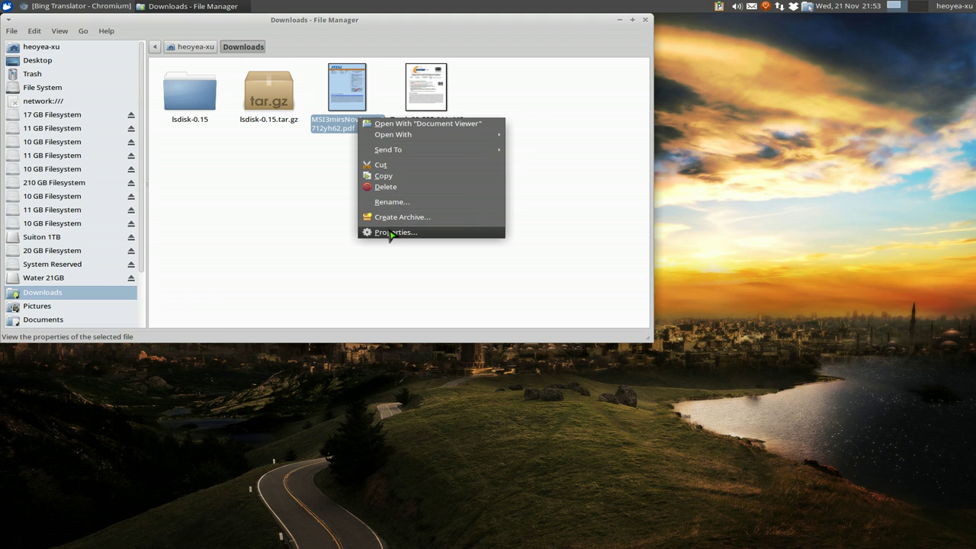
pyautogui.click(336, 250)
pyautogui.rightClick(368, 128)
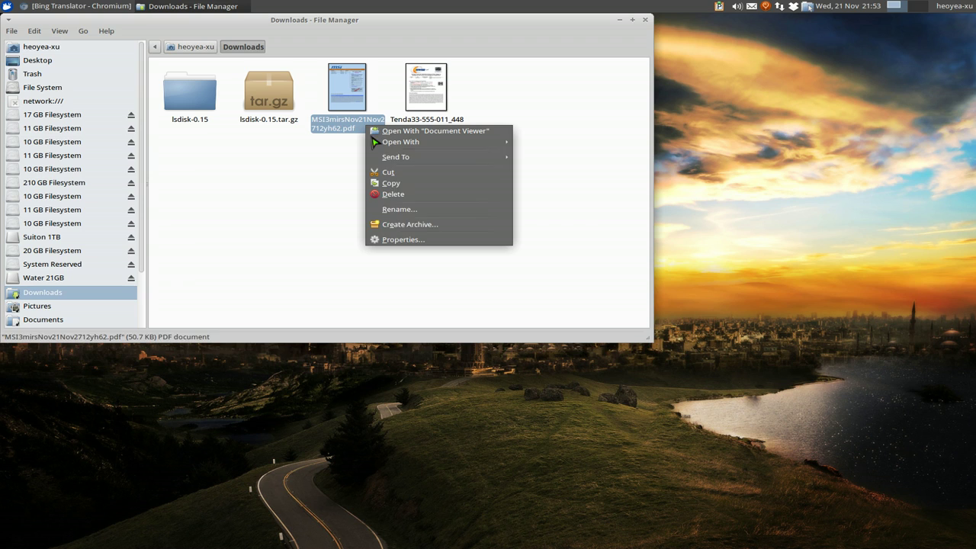
pyautogui.click(403, 240)
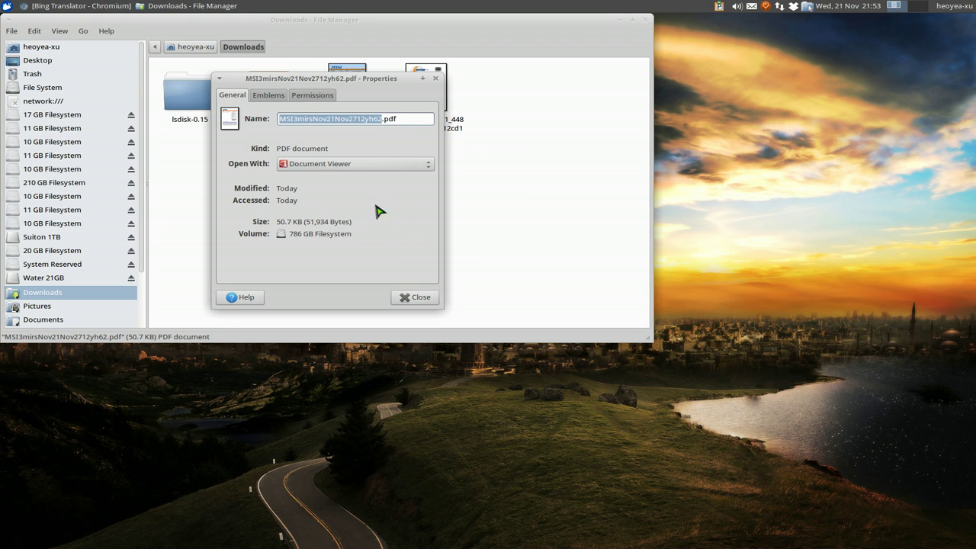
pyautogui.click(355, 165)
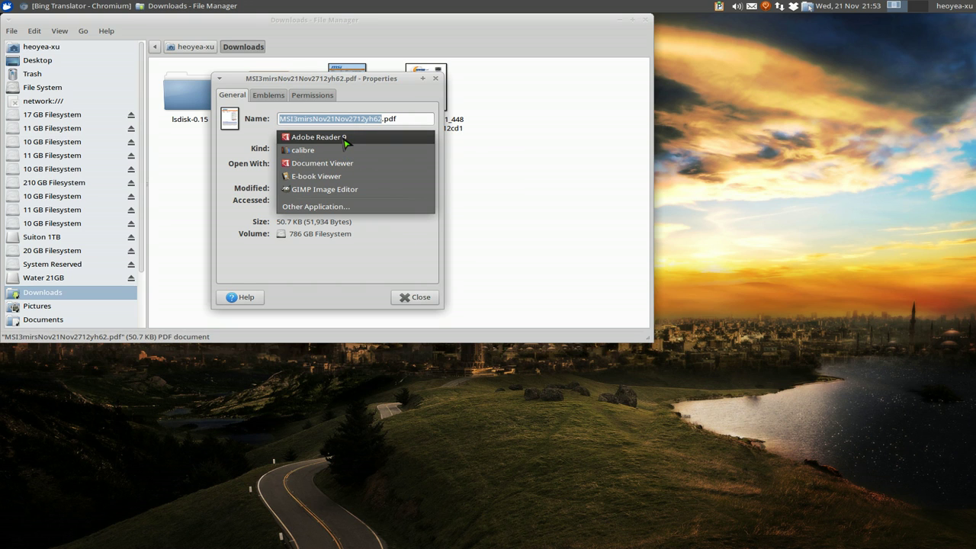
pyautogui.click(344, 143)
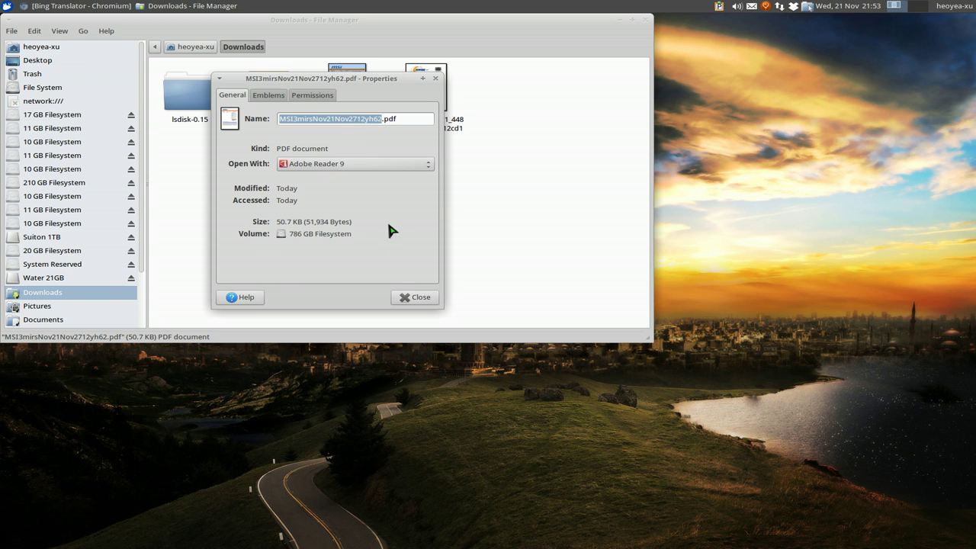
pyautogui.click(414, 298)
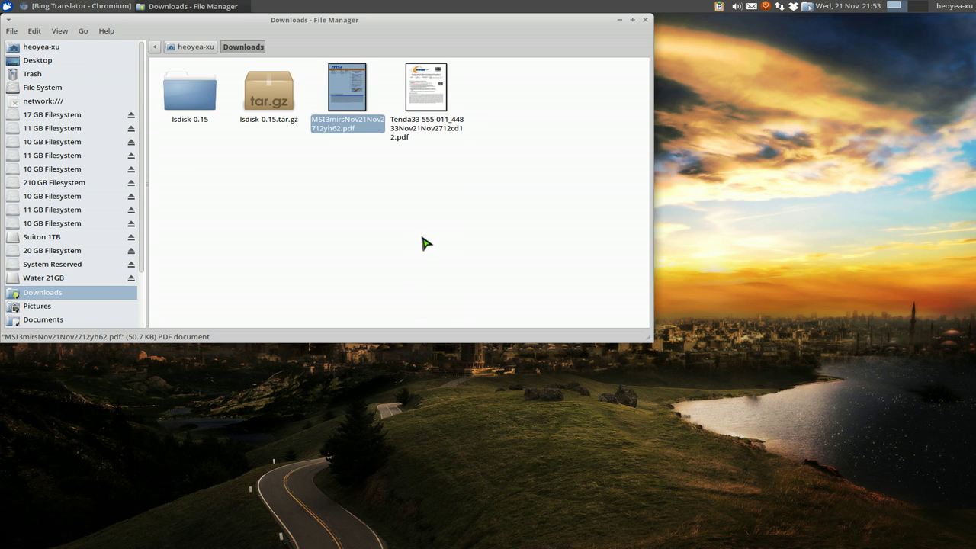
# - Open the Tenda PDF in Adobe Reader and go to Accessibility preferences
pyautogui.doubleClick(419, 127)
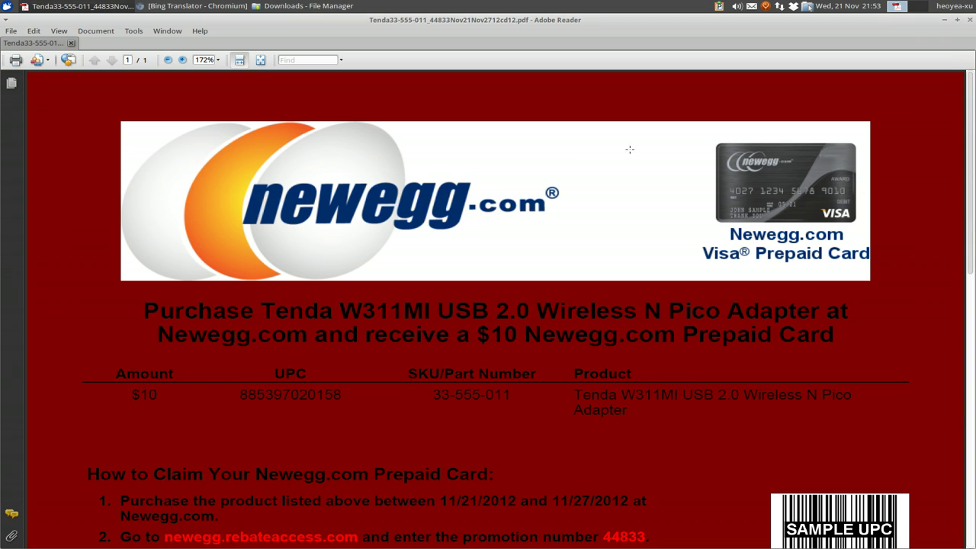
pyautogui.click(34, 31)
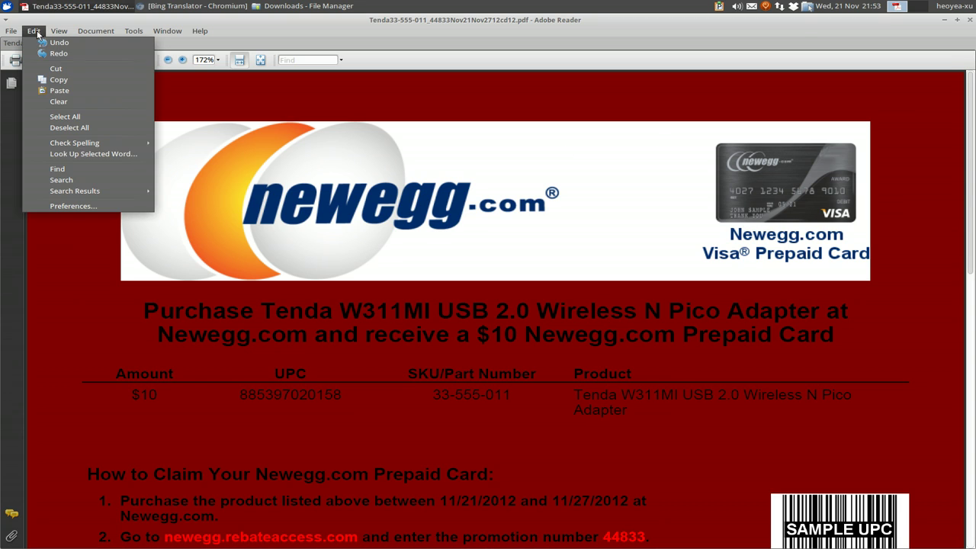
pyautogui.click(73, 206)
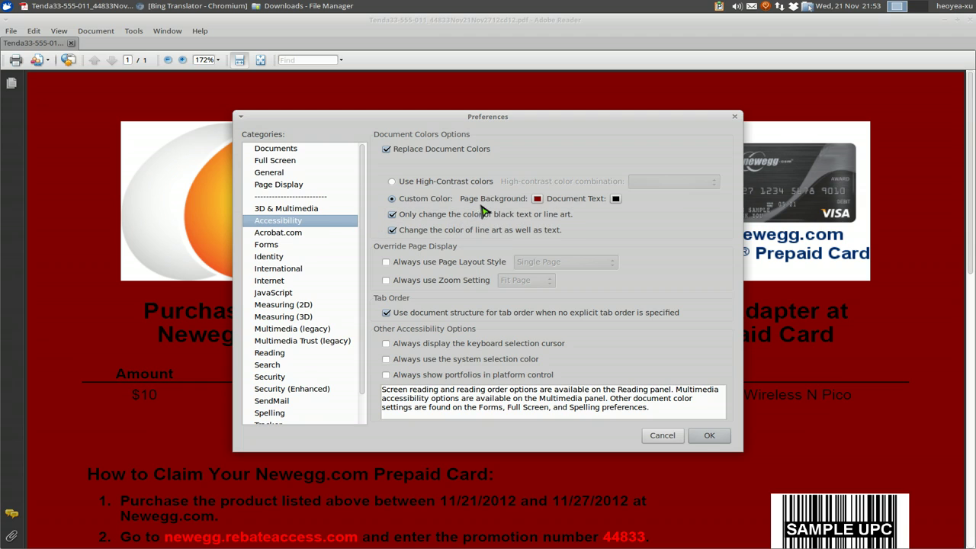
# - Pick a custom magenta page background colour and apply it
pyautogui.click(537, 199)
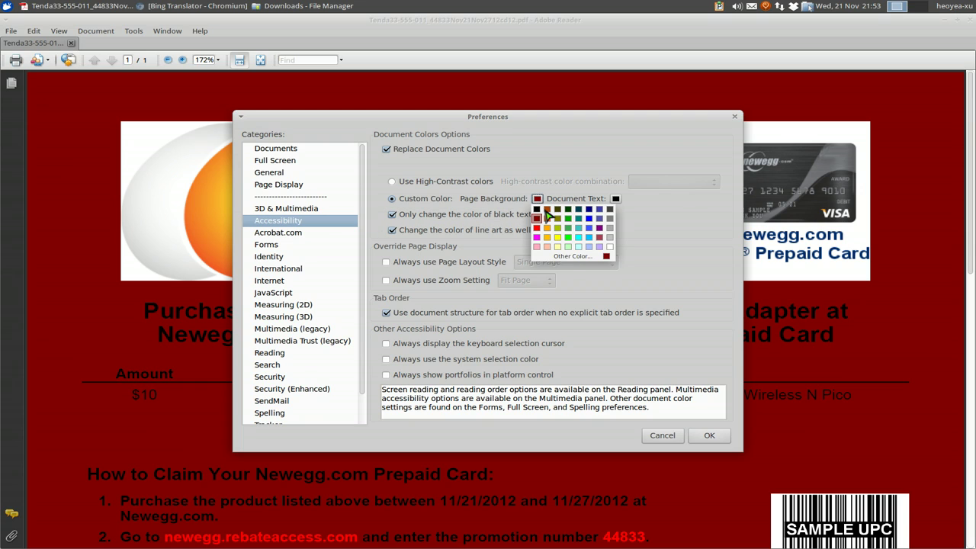
pyautogui.click(570, 257)
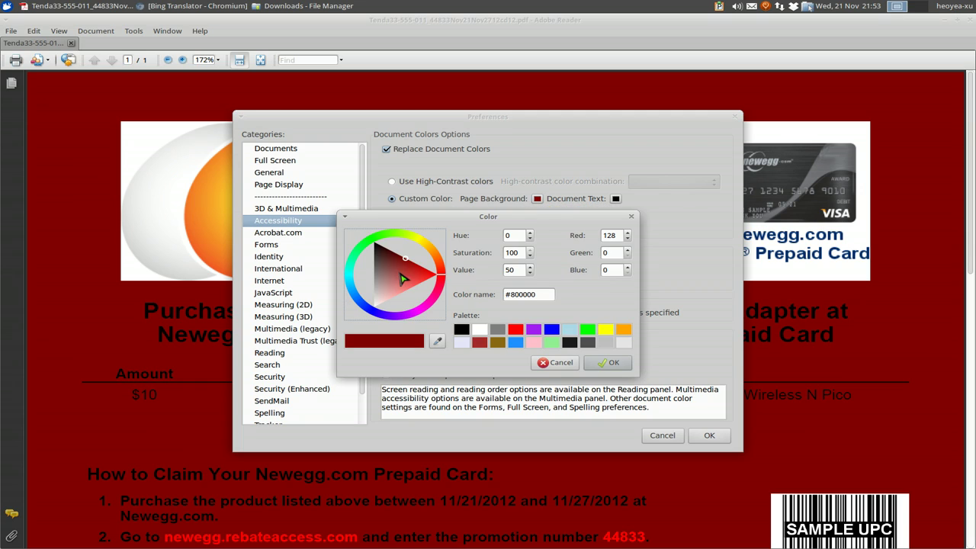
pyautogui.moveTo(404, 277); pyautogui.dragTo(412, 299)
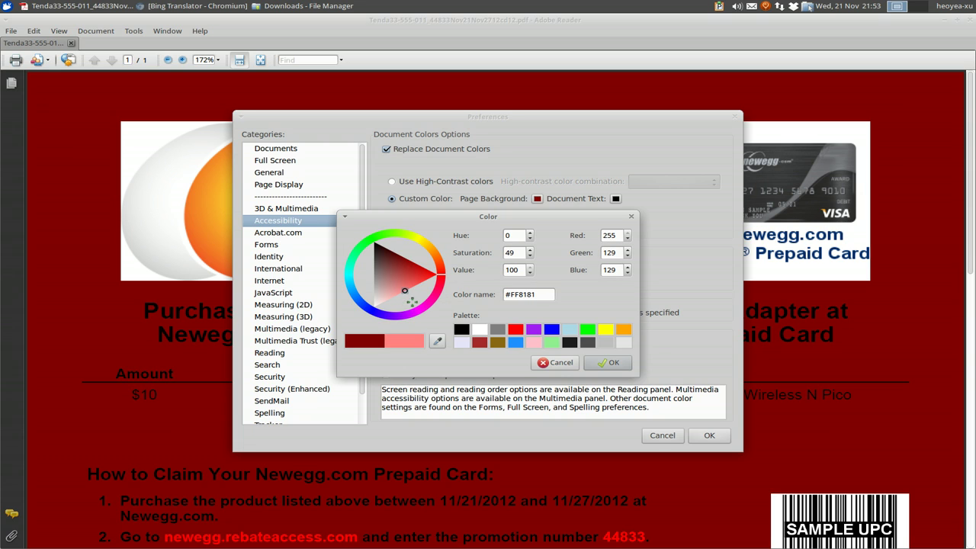
pyautogui.click(421, 305)
pyautogui.click(608, 362)
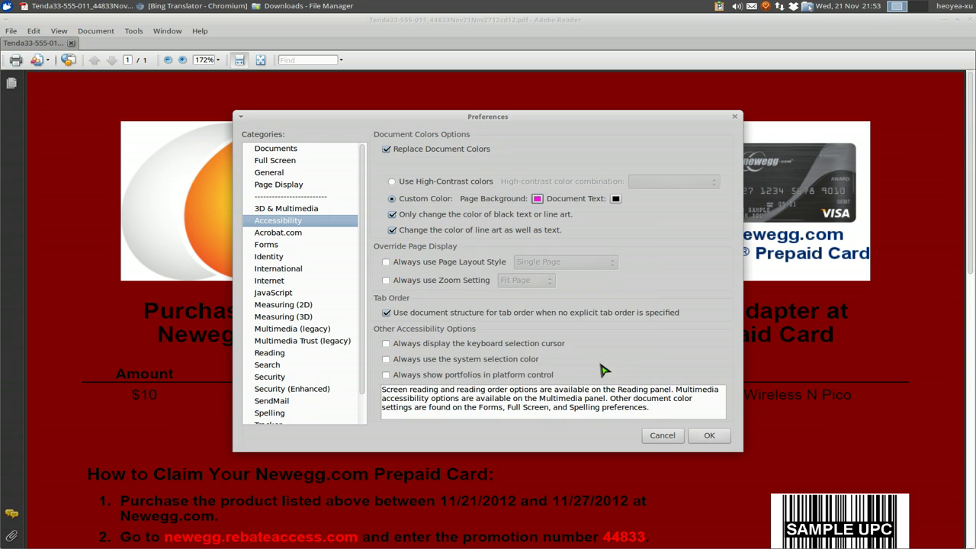
pyautogui.click(708, 435)
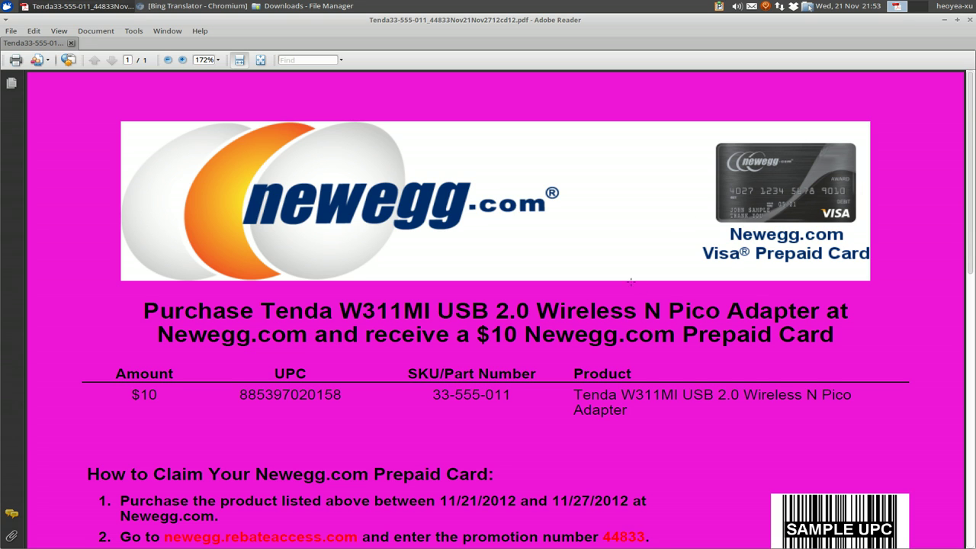
# - Close Adobe Reader, deselect the file in Downloads, and minimise the Downloads window to show the desktop
pyautogui.click(971, 21)
pyautogui.click(483, 152)
pyautogui.click(198, 7)
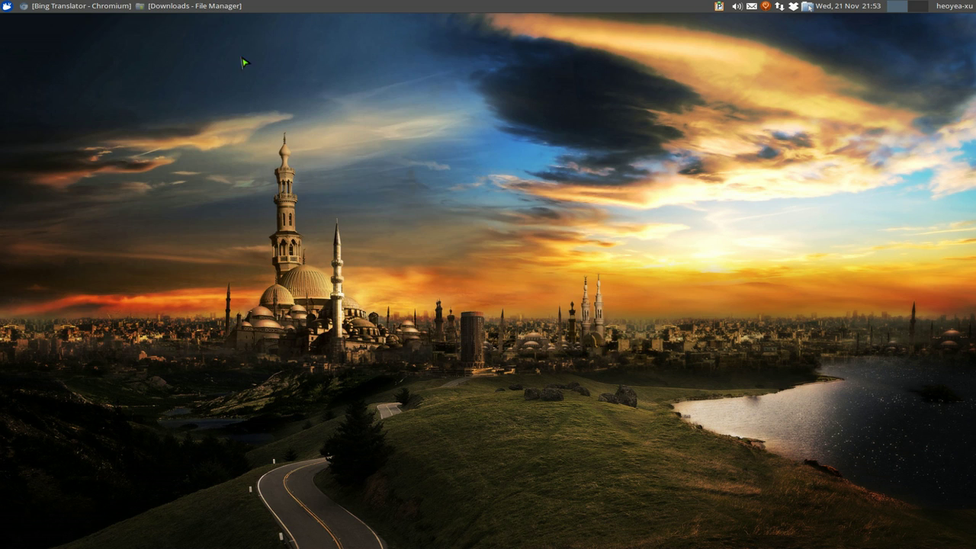